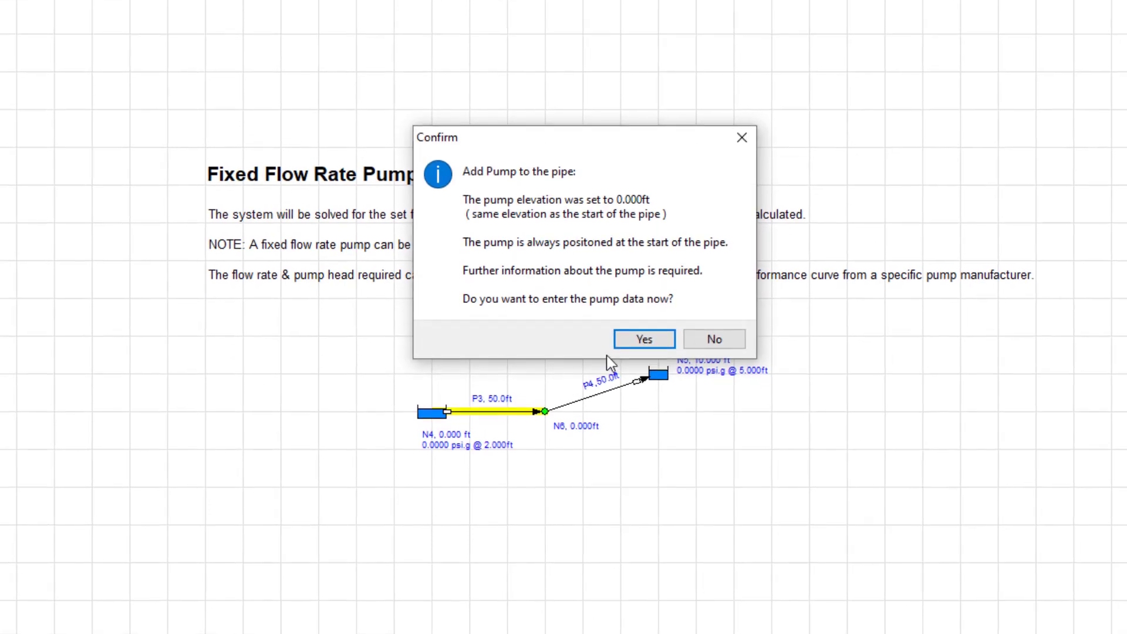
# Confirm adding a pump to pipe P3 so its pump data can be entered.
pyautogui.click(623, 397)
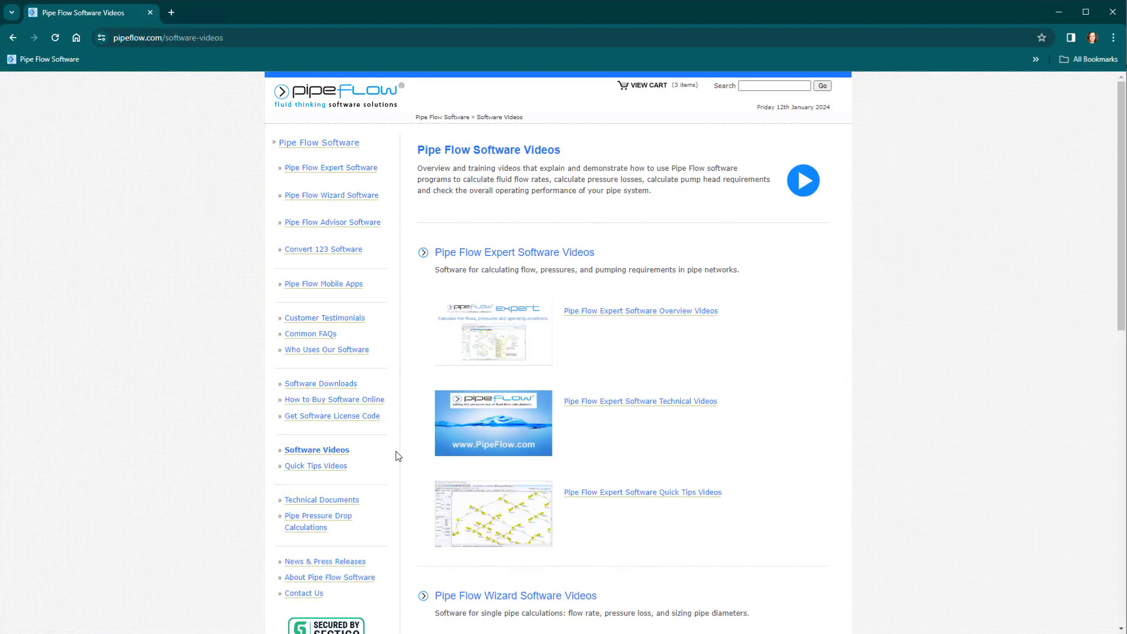
# Go to the pipeflow.com Technical Videos page and scroll down to the Pumps videos.
pyautogui.click(594, 403)
pyautogui.scroll(-6, 651, 399)
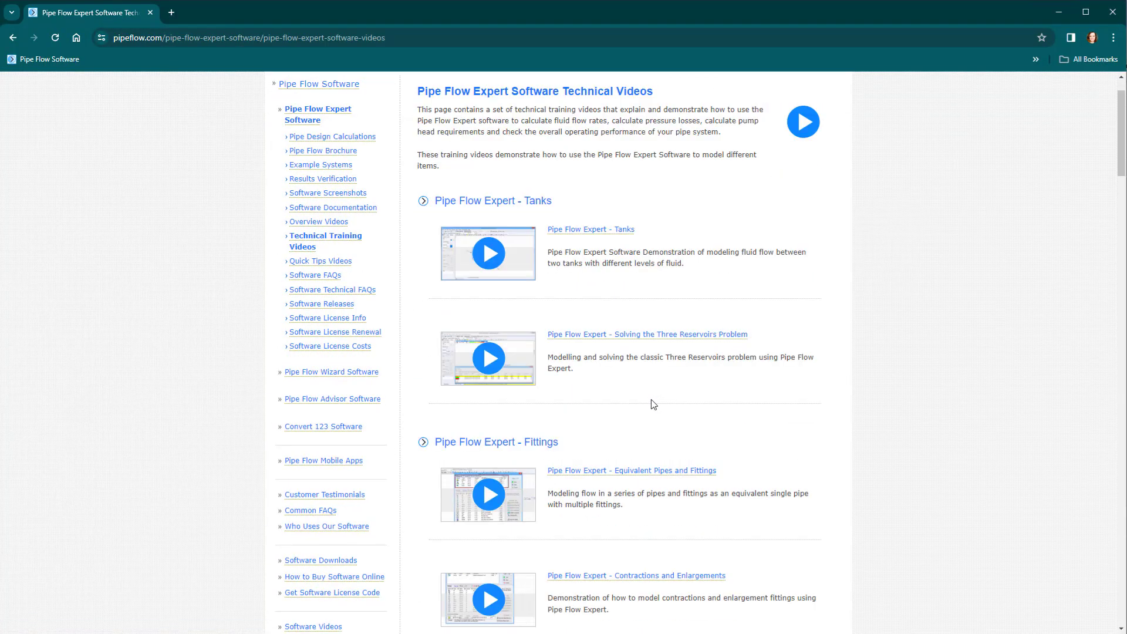
pyautogui.scroll(-3, 655, 409)
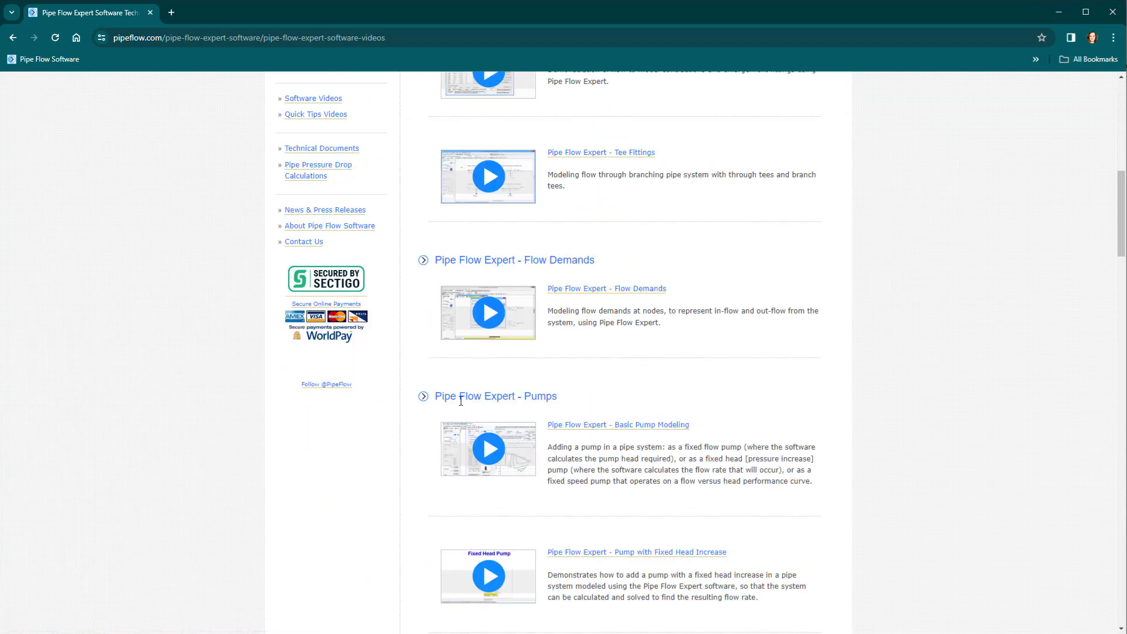
pyautogui.scroll(-7, 929, 439)
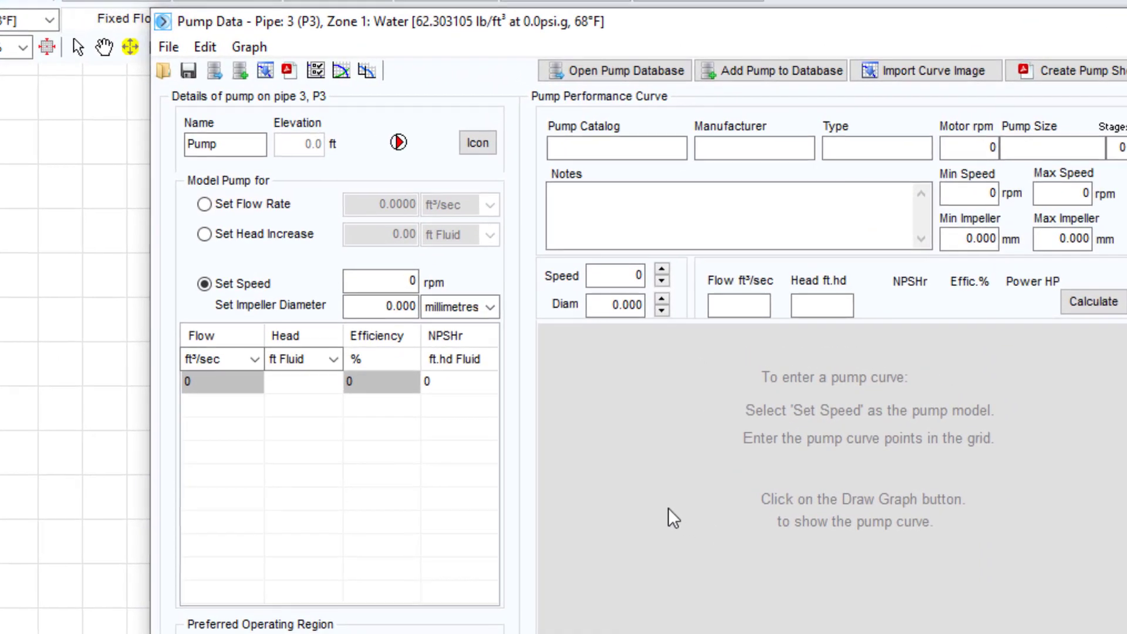
pyautogui.click(205, 203)
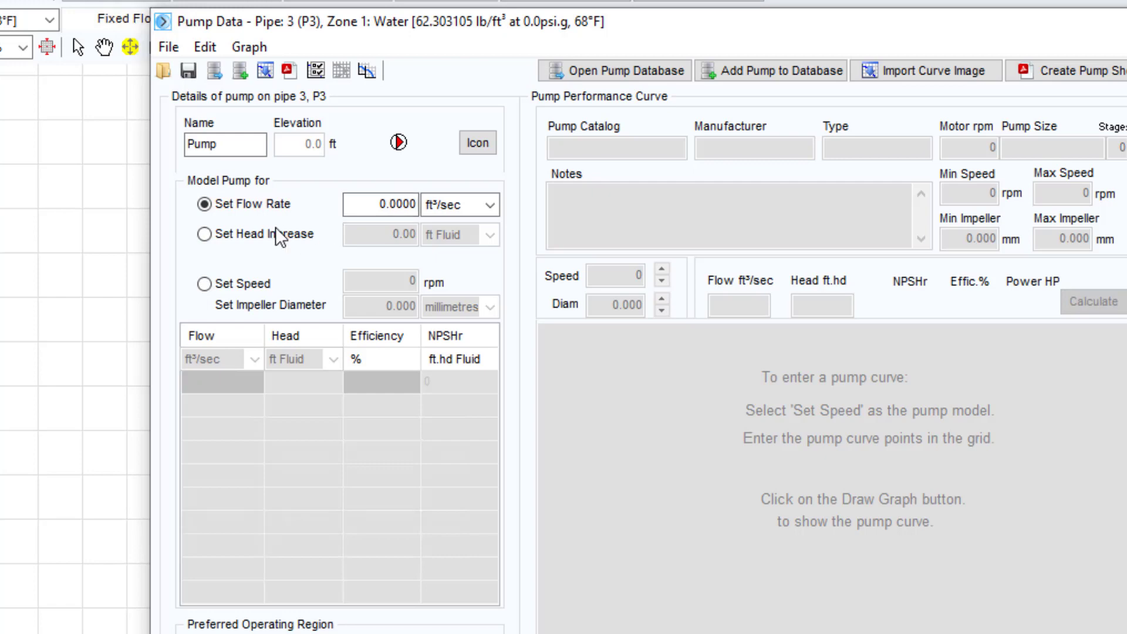
pyautogui.click(205, 235)
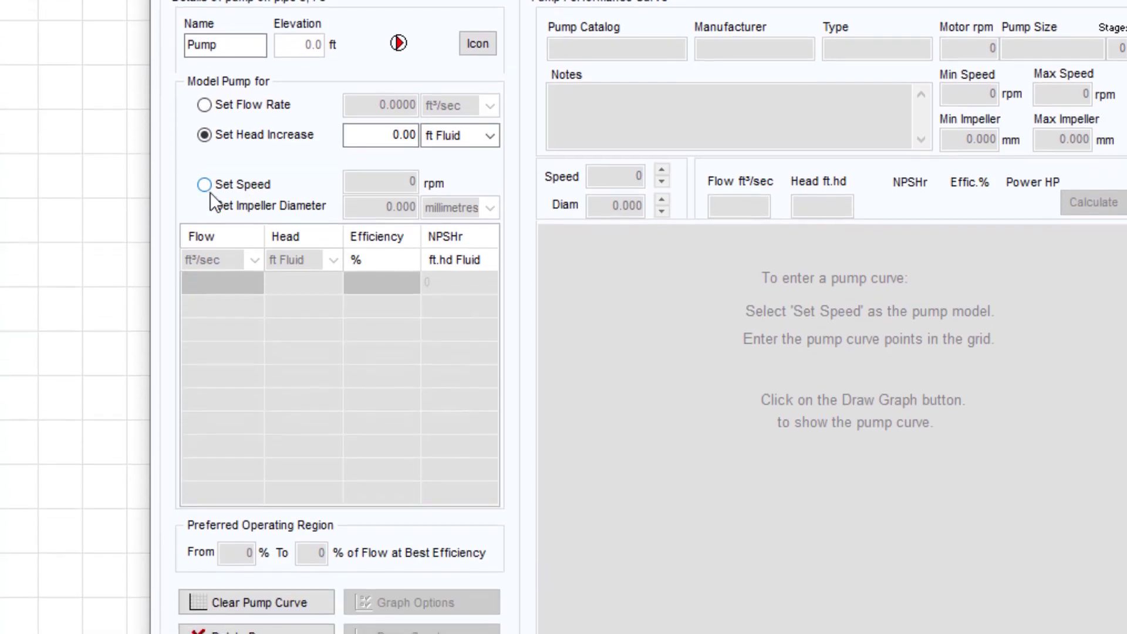
pyautogui.click(204, 284)
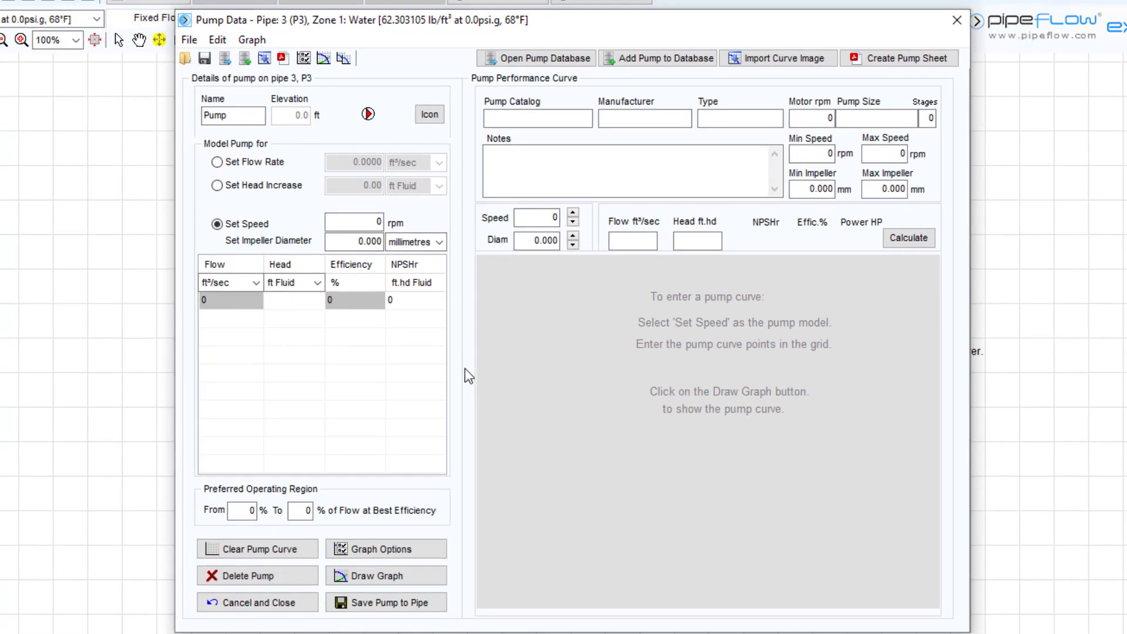
# Set the P3 pump's icon to the third pump style in yellow and save it.
pyautogui.click(234, 116)
pyautogui.click(427, 114)
pyautogui.click(434, 127)
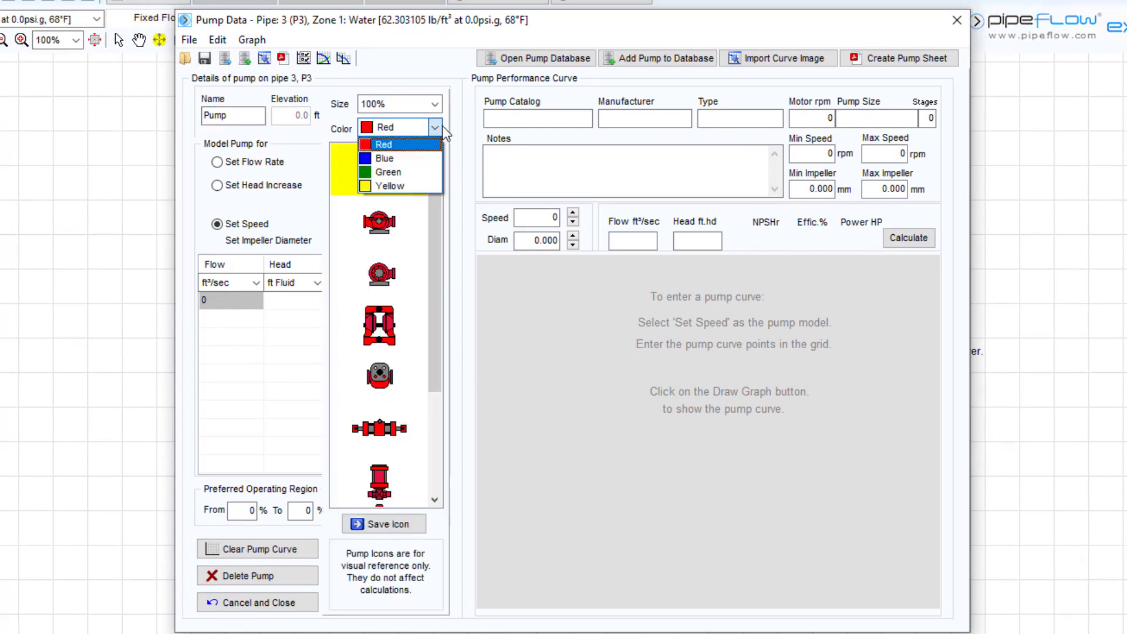
pyautogui.click(425, 183)
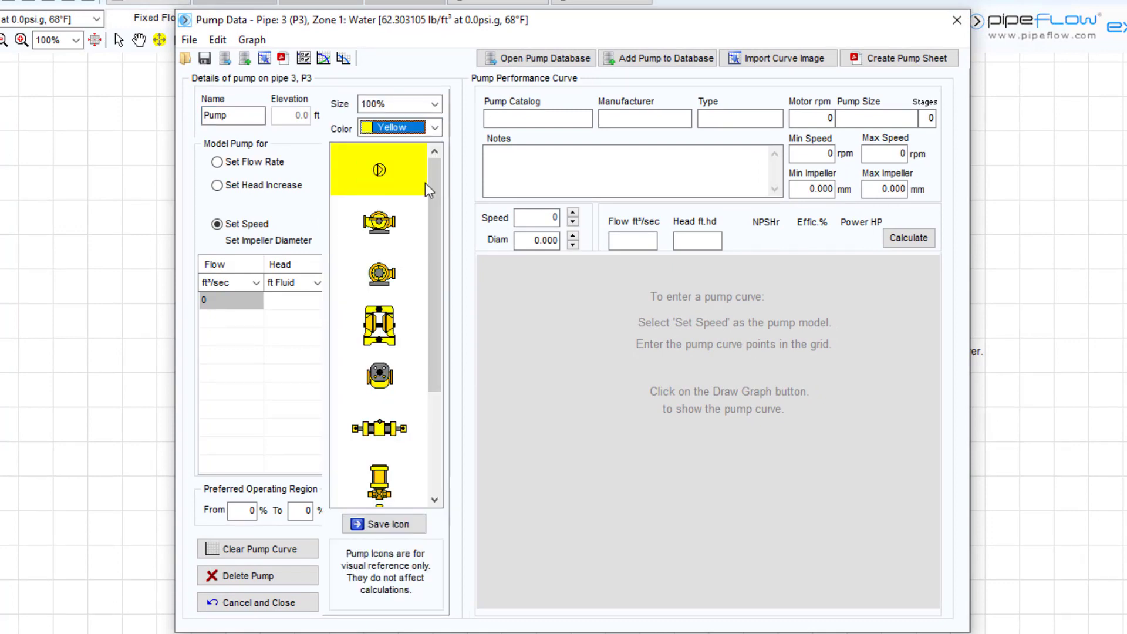
pyautogui.moveTo(431, 198); pyautogui.dragTo(436, 272)
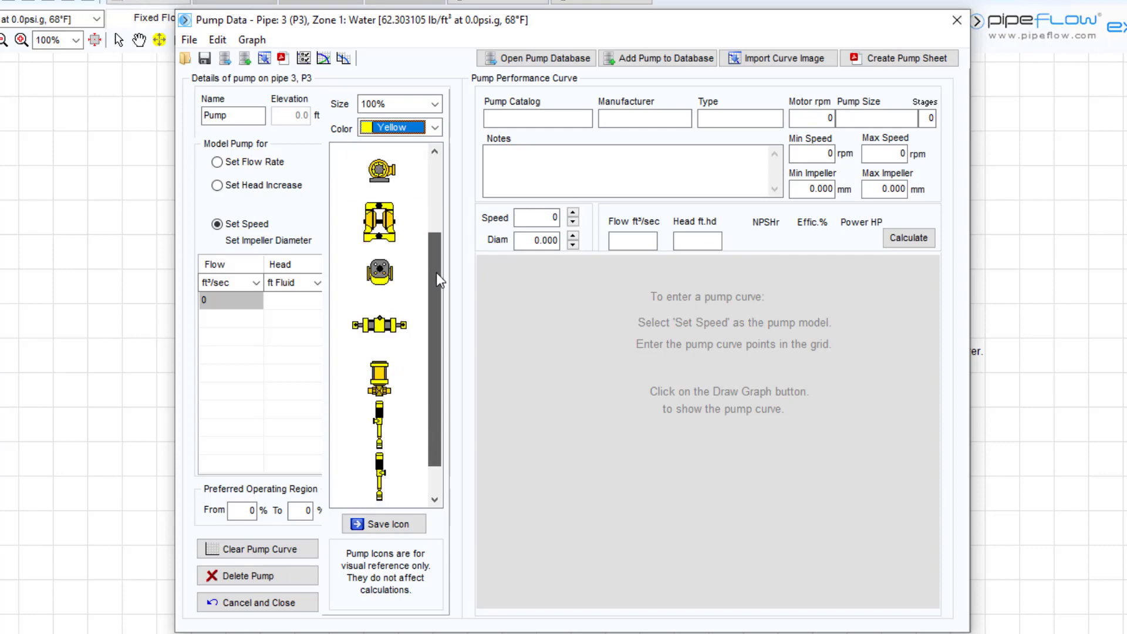
pyautogui.click(397, 275)
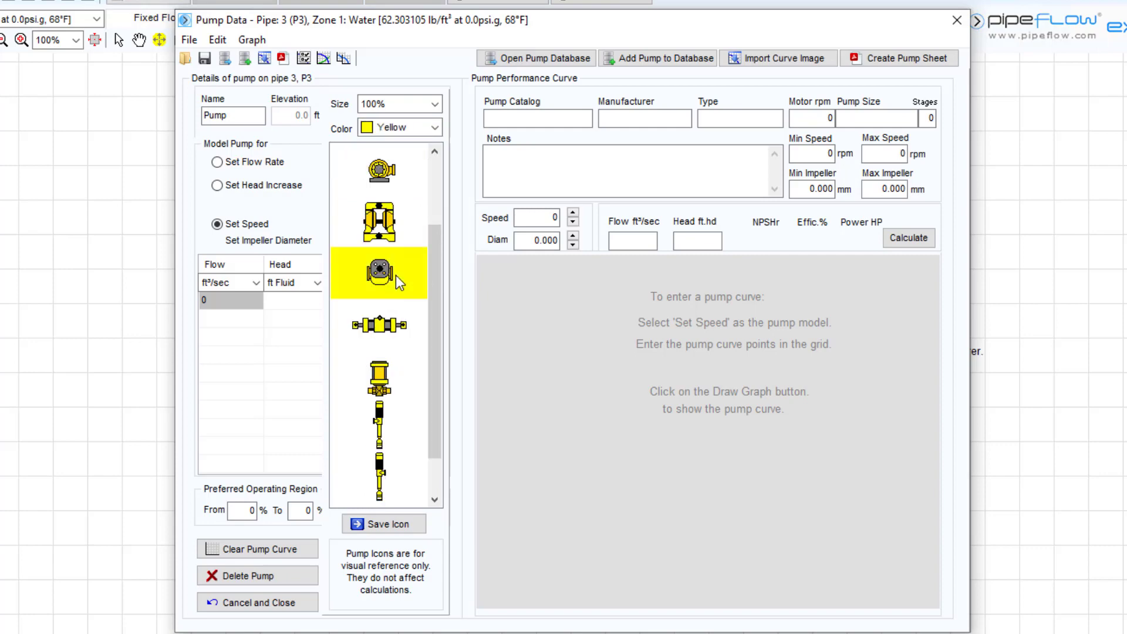
pyautogui.click(393, 527)
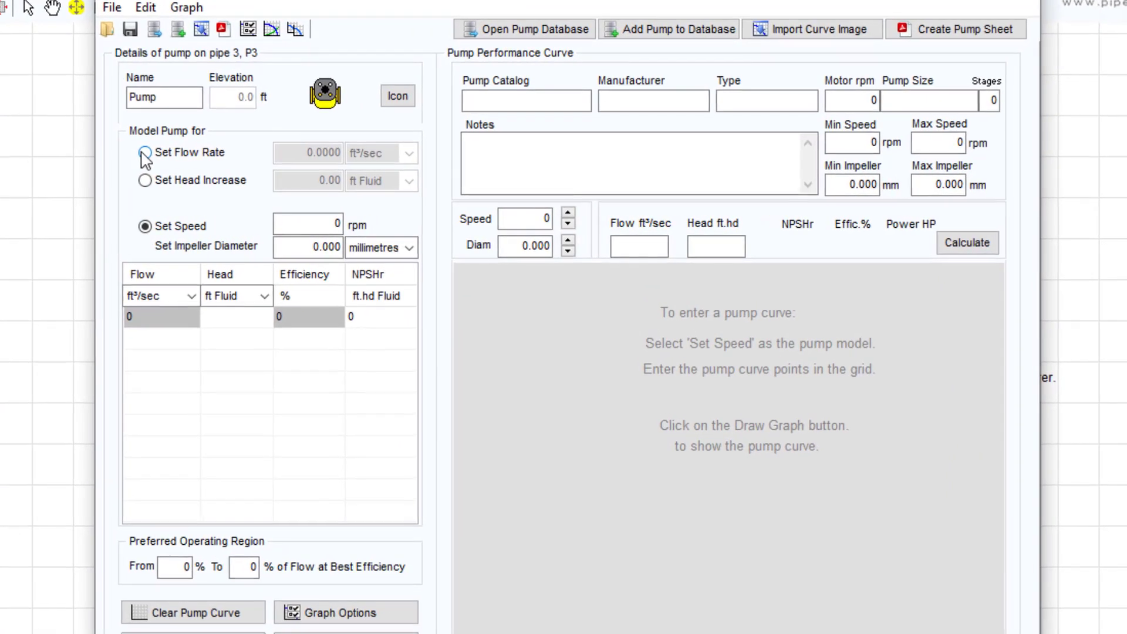
# Model the P3 pump as a fixed 183.8 US gpm flow rate and save it to the pipe.
pyautogui.click(217, 163)
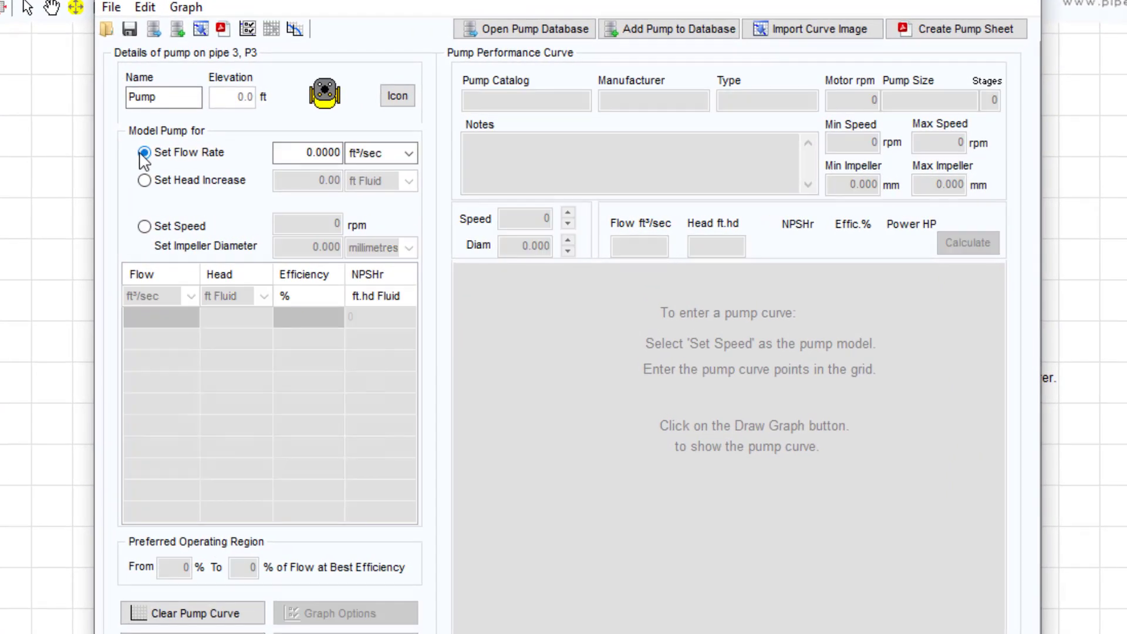
pyautogui.click(386, 159)
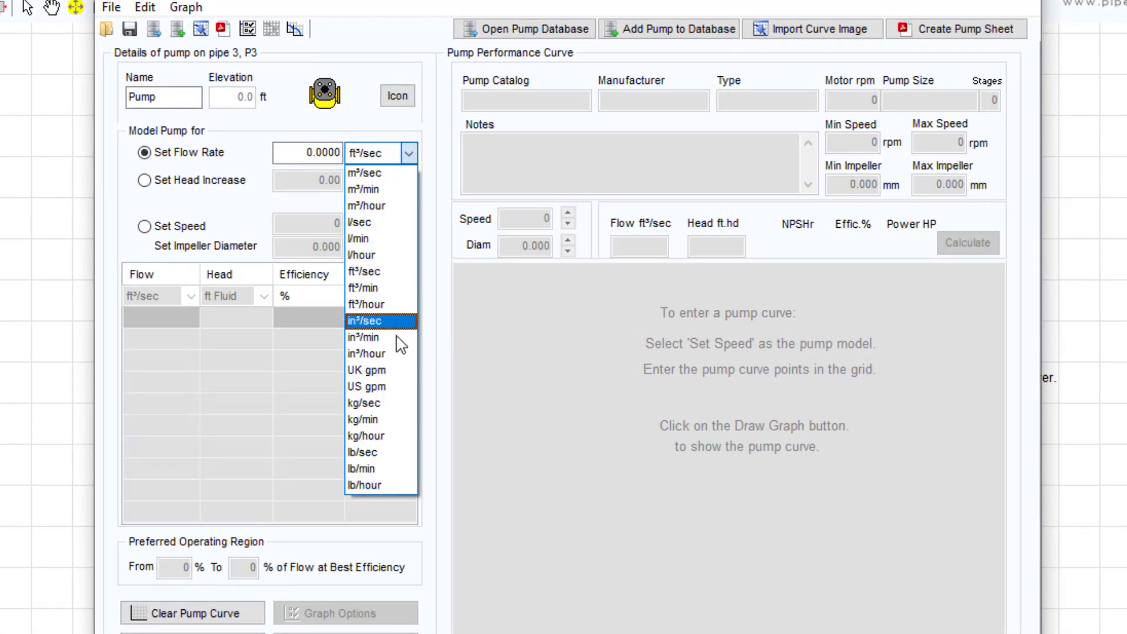
pyautogui.click(388, 373)
pyautogui.click(339, 152)
pyautogui.write('183.8')
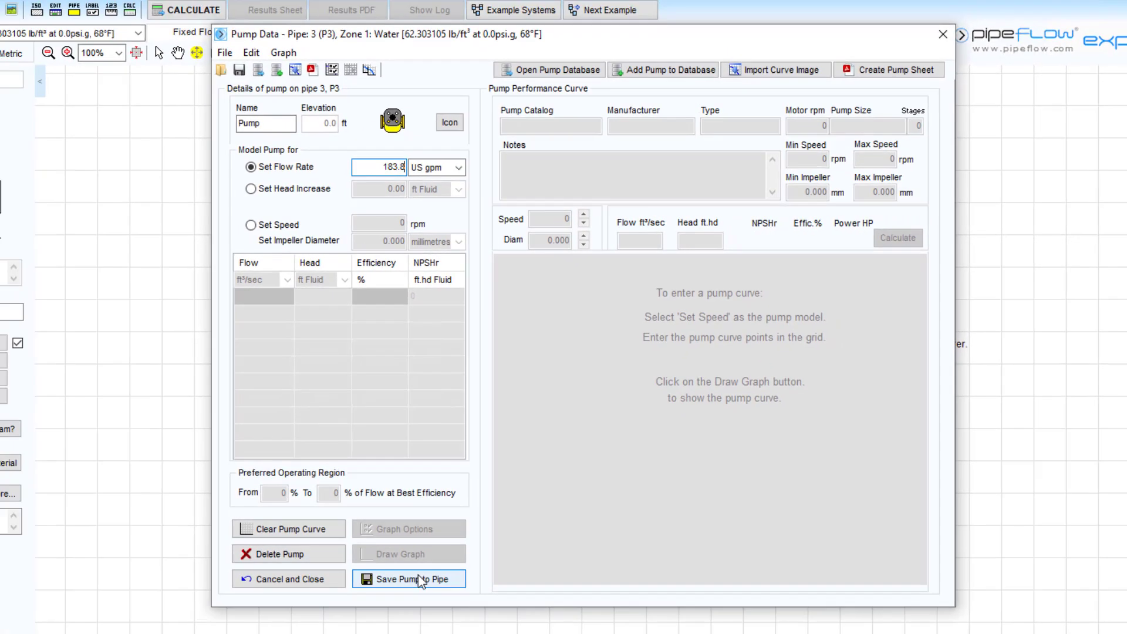
pyautogui.click(417, 579)
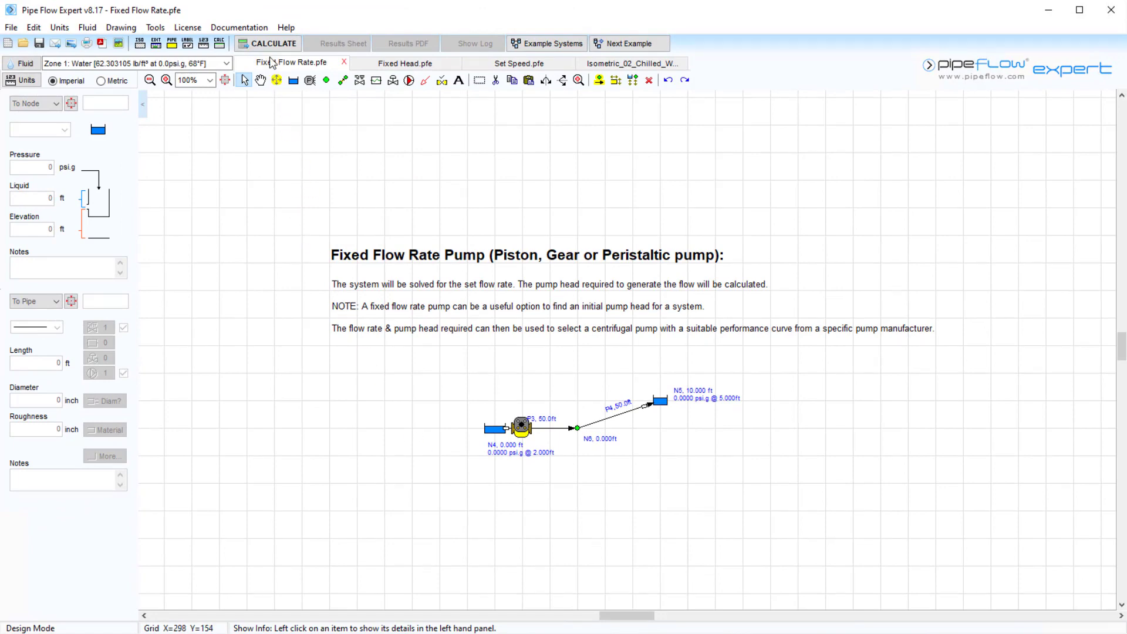
# Solve the fixed flow system, view the 22.25 ft pump head on the drawing, then open Fixed Head.pfe.
pyautogui.click(269, 44)
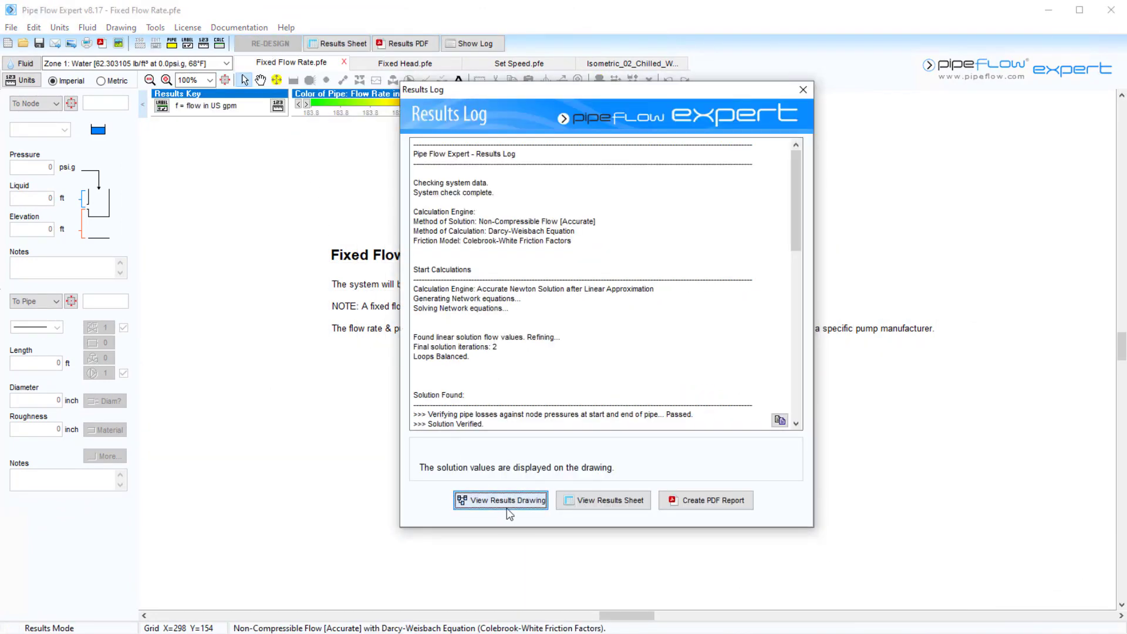
pyautogui.click(507, 505)
pyautogui.moveTo(523, 437)
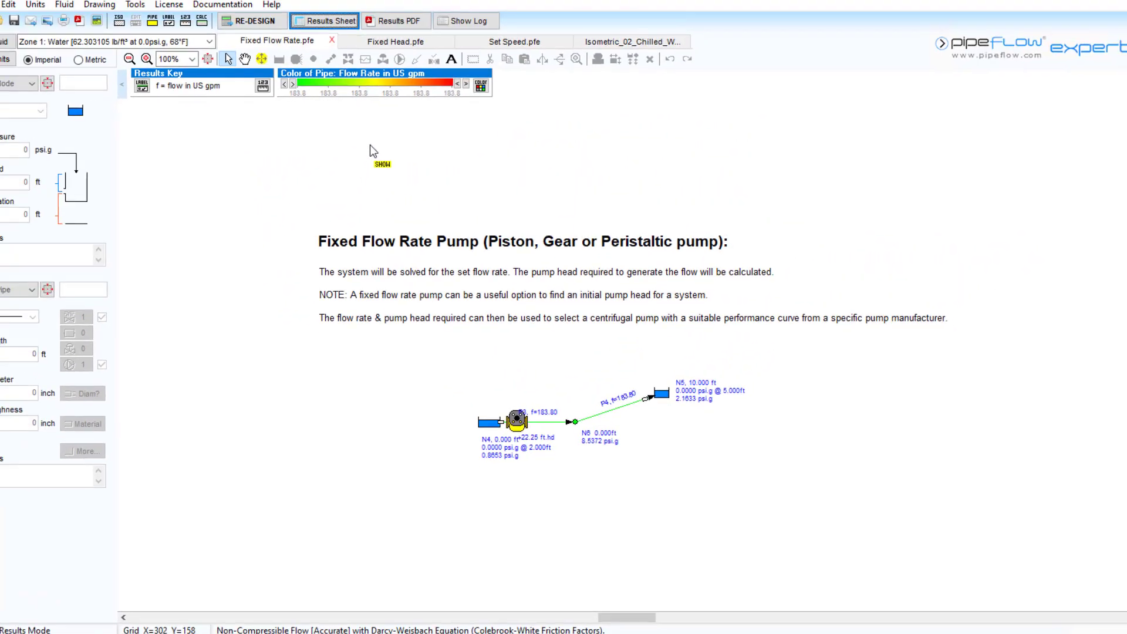
pyautogui.click(390, 45)
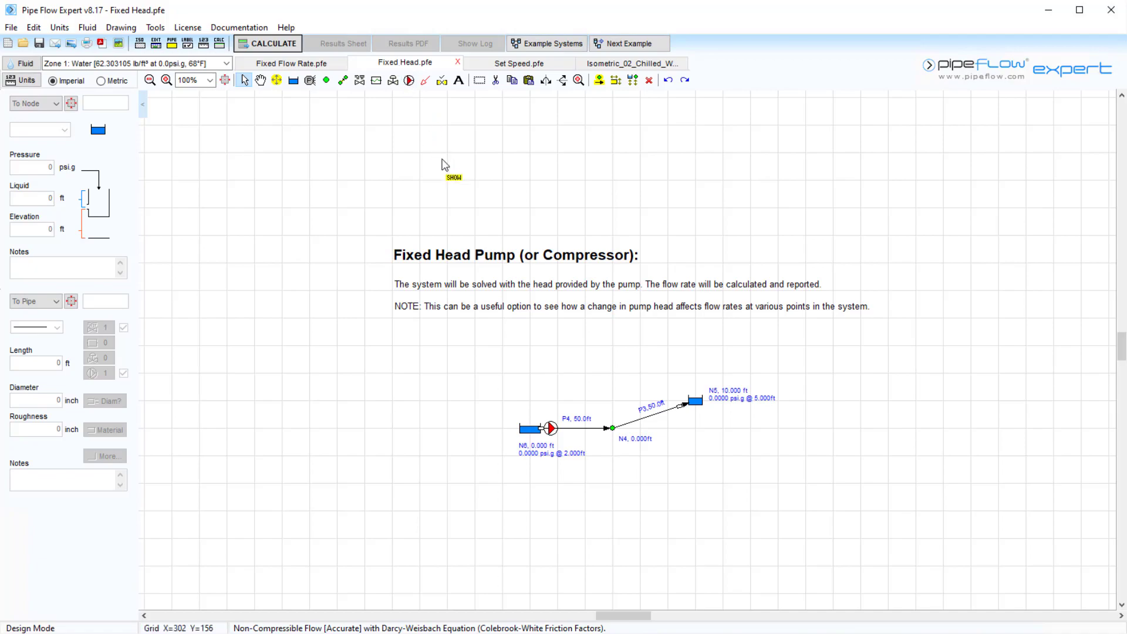
# Save the P4 pump's 22.25 ft head increase, solve, and view the 183.84 US gpm results drawing.
pyautogui.moveTo(552, 429)
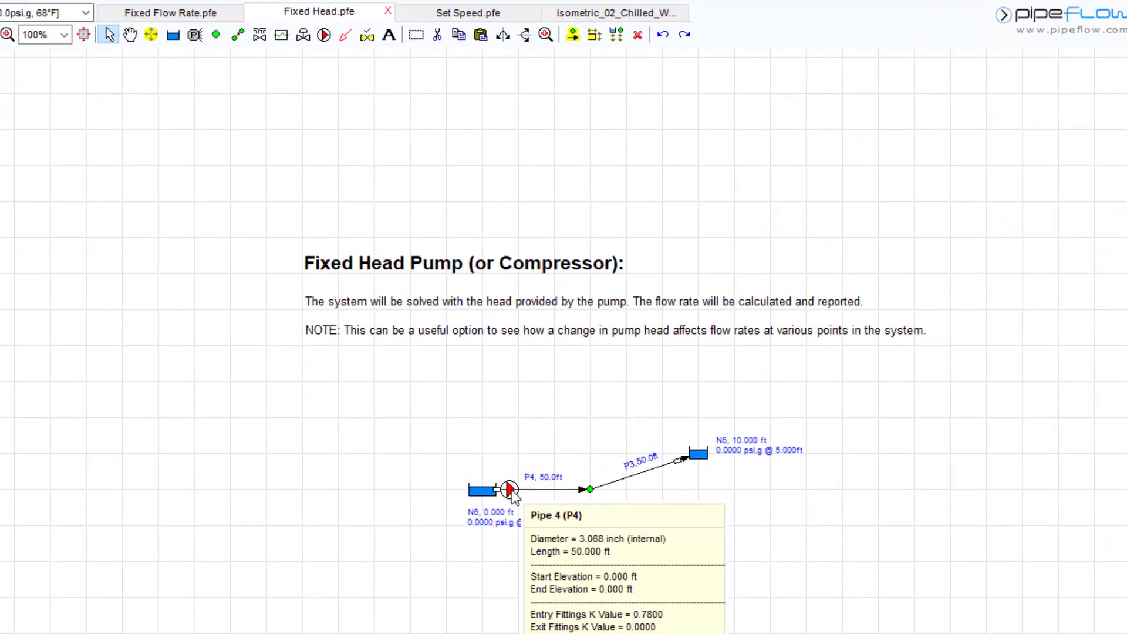
pyautogui.doubleClick(510, 489)
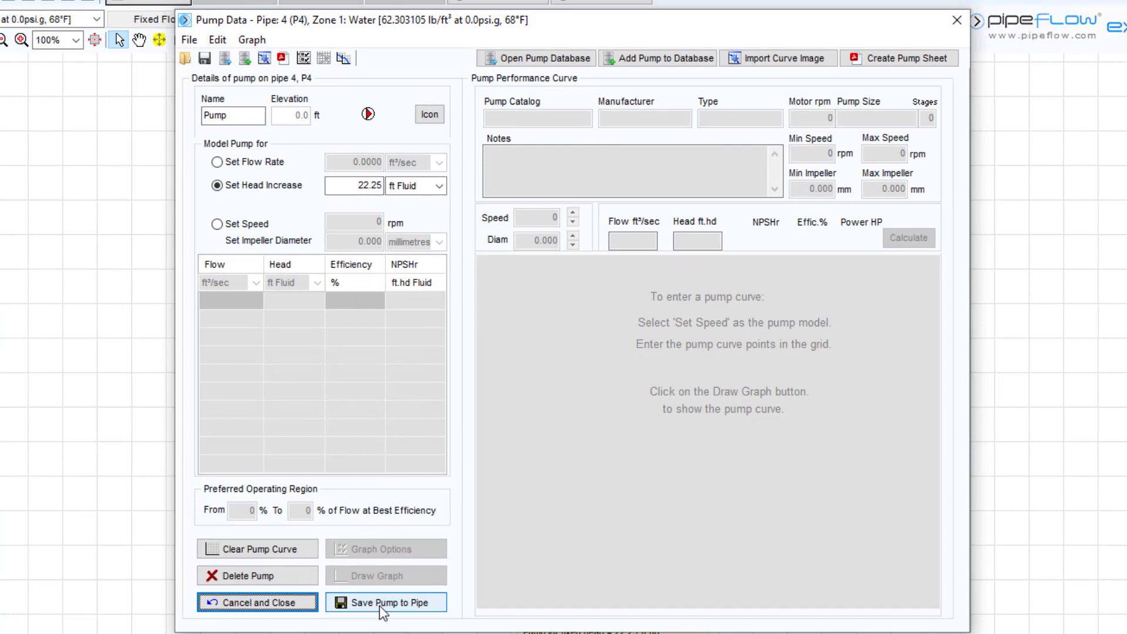
pyautogui.click(379, 605)
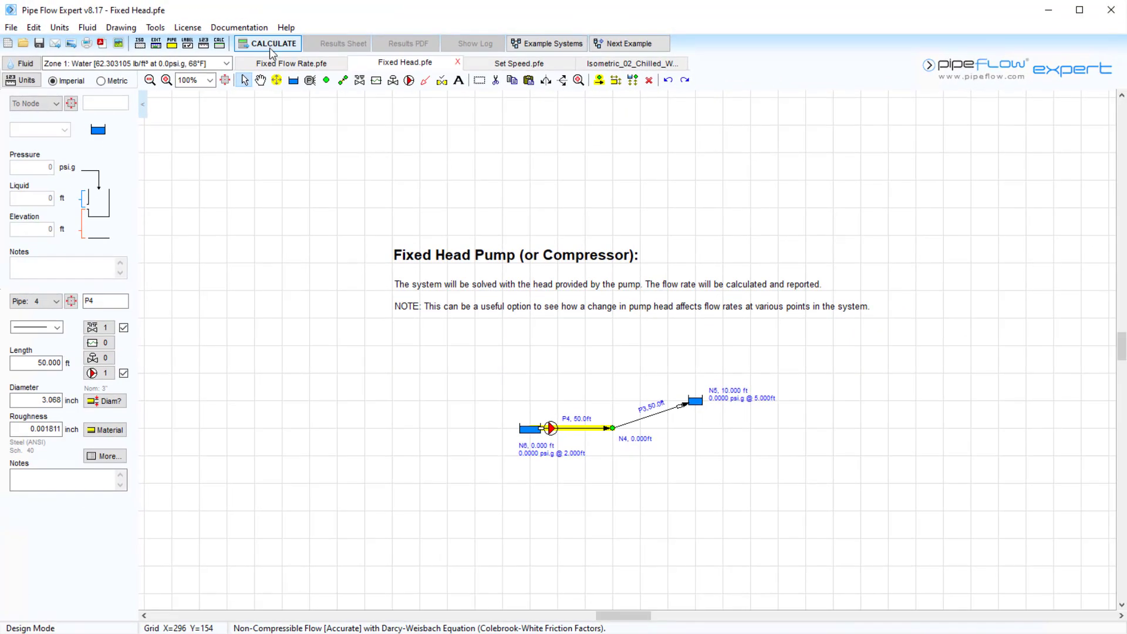
pyautogui.click(270, 47)
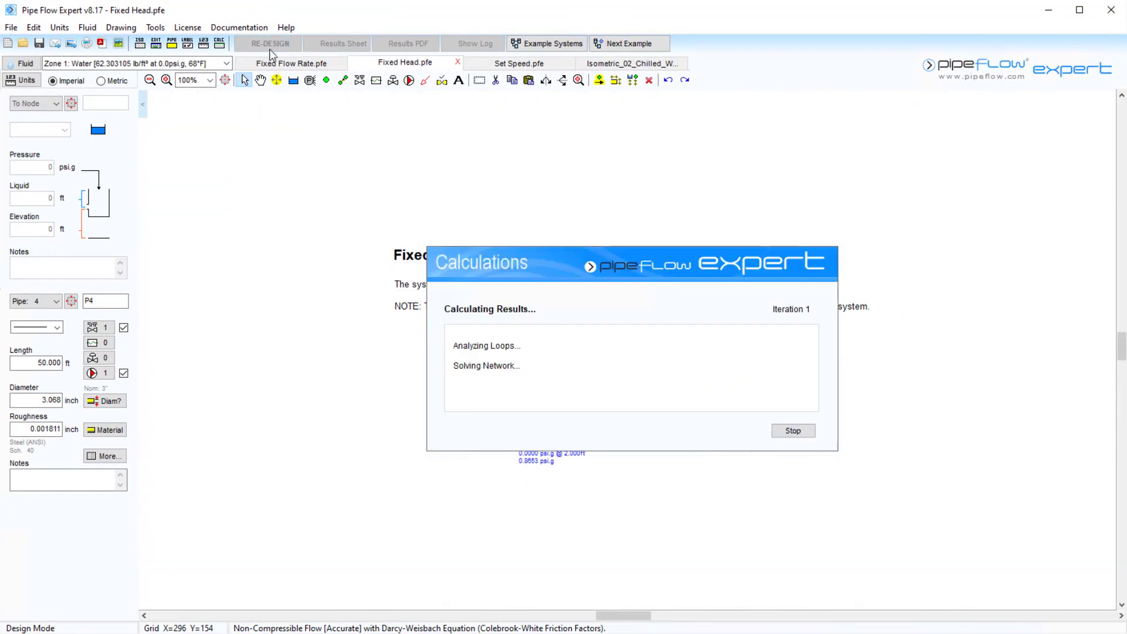
pyautogui.click(484, 498)
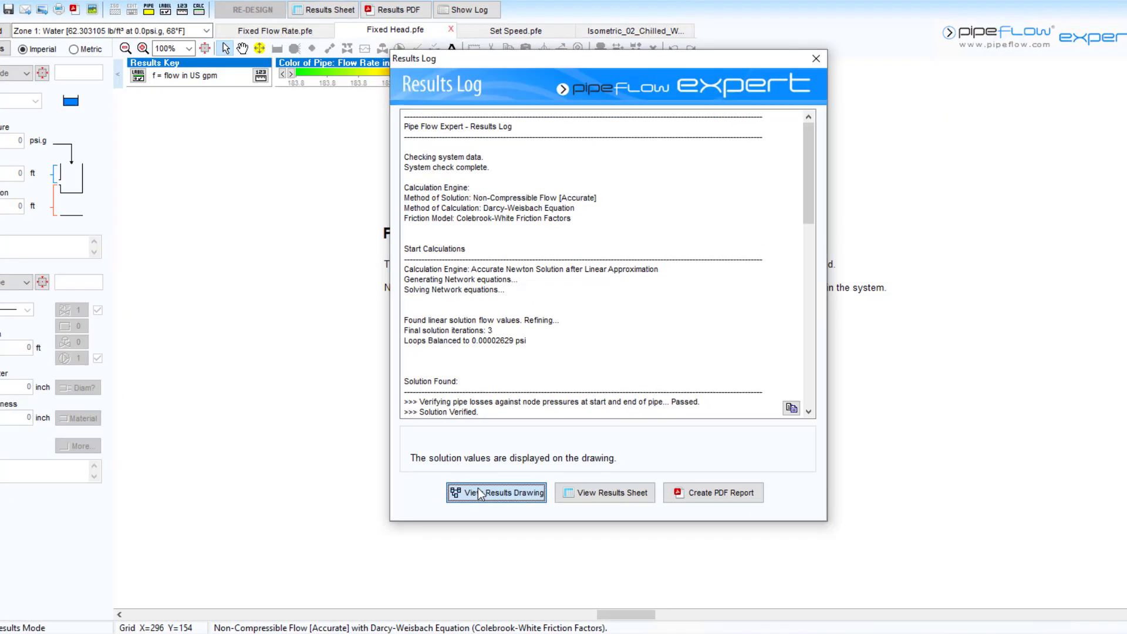
pyautogui.moveTo(549, 432)
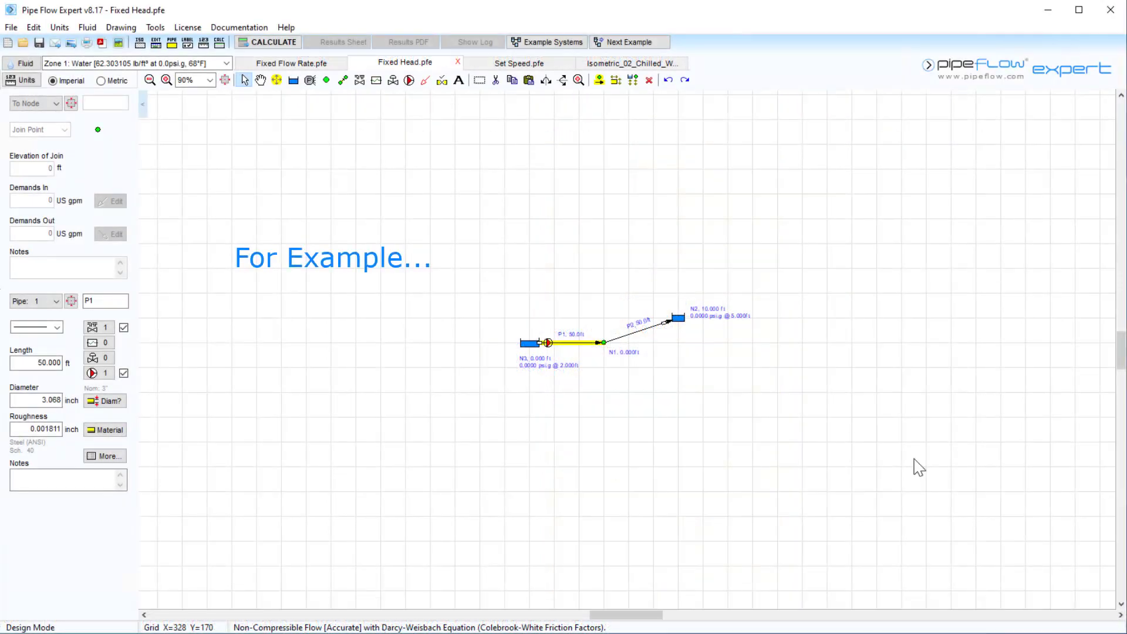
# Change pipe P1's pump to a 50 ft fixed head increase, recalculate, and view the results drawing.
pyautogui.doubleClick(548, 344)
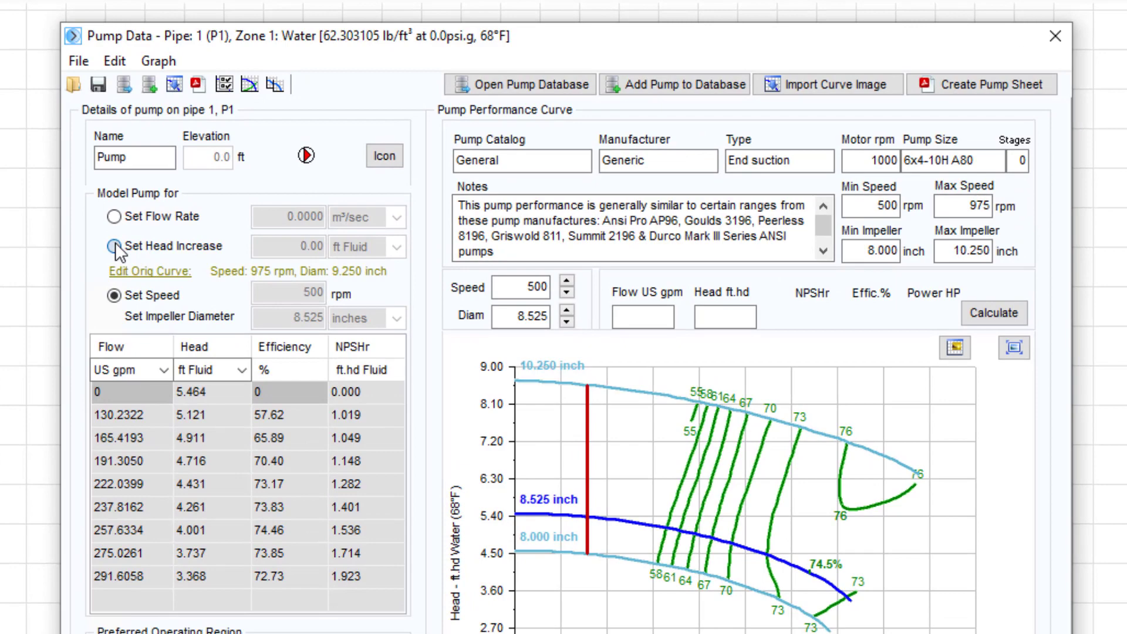
pyautogui.click(114, 245)
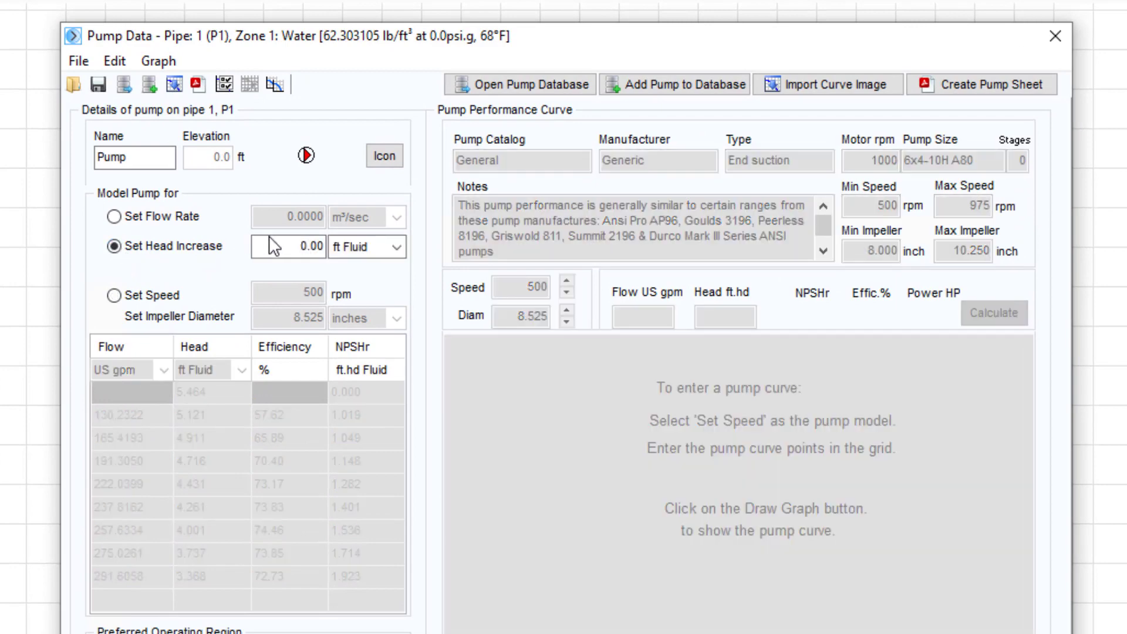
pyautogui.write('50')
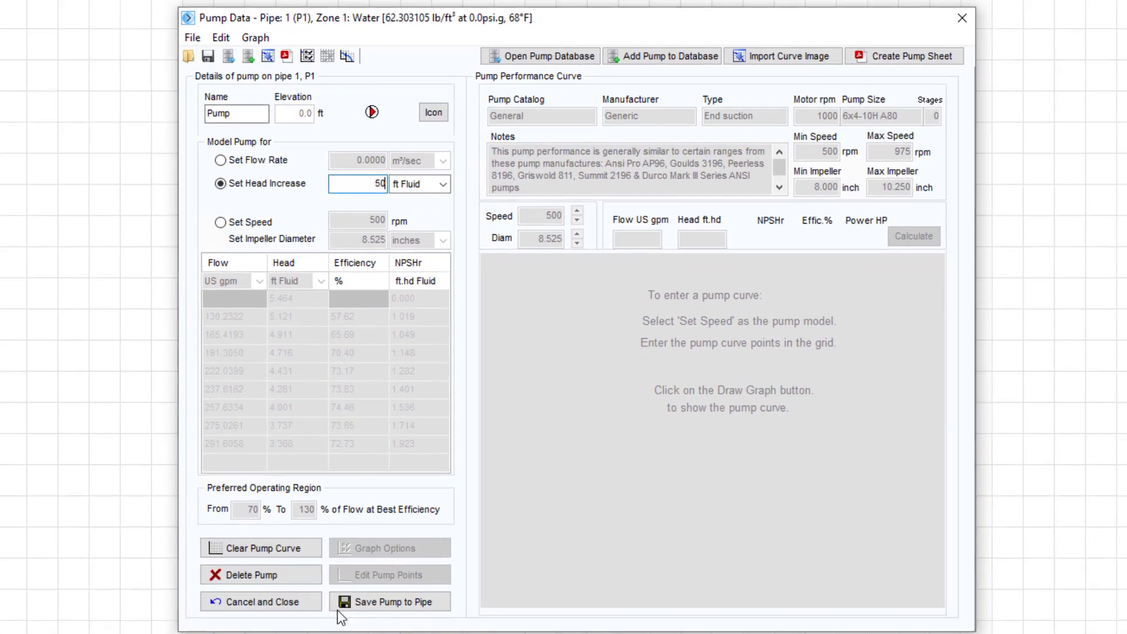
pyautogui.click(336, 633)
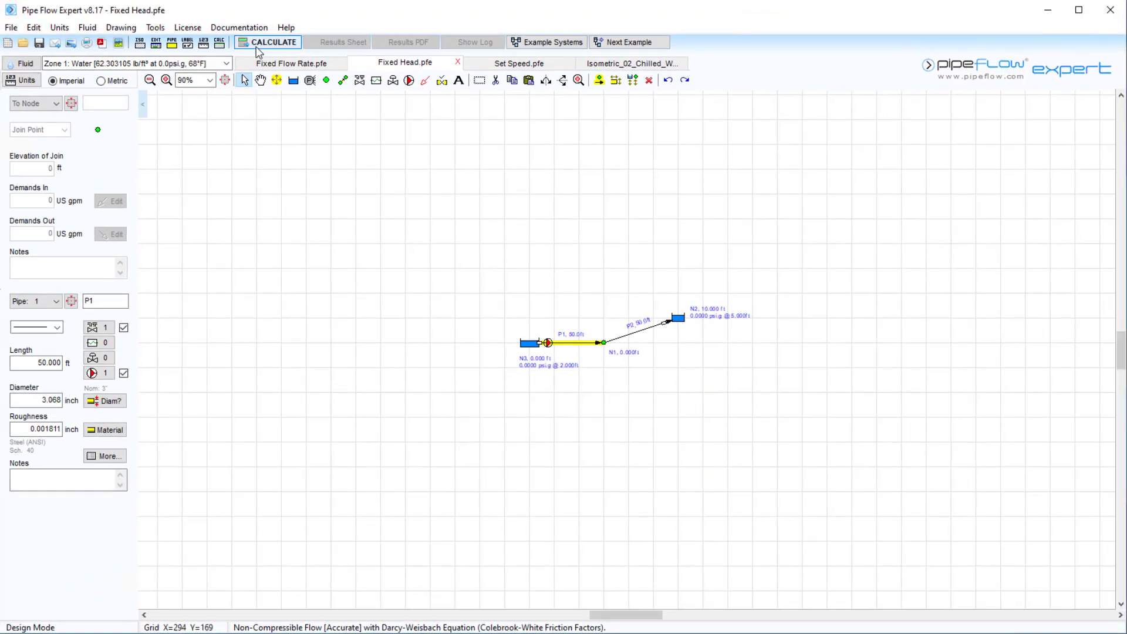
pyautogui.click(265, 40)
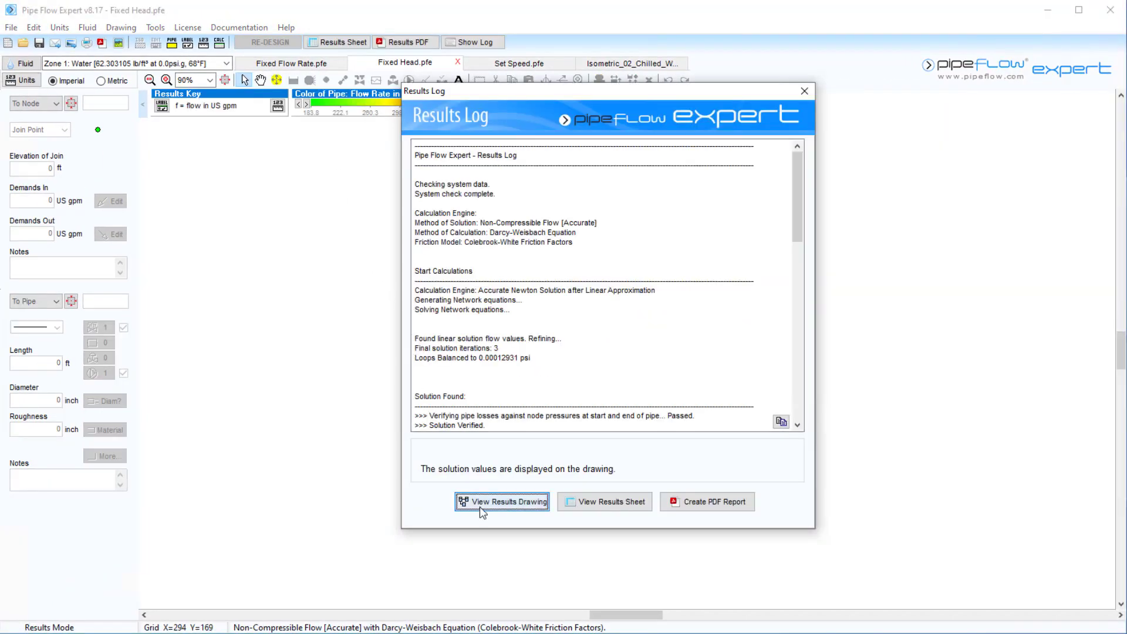
pyautogui.click(455, 496)
pyautogui.moveTo(425, 181)
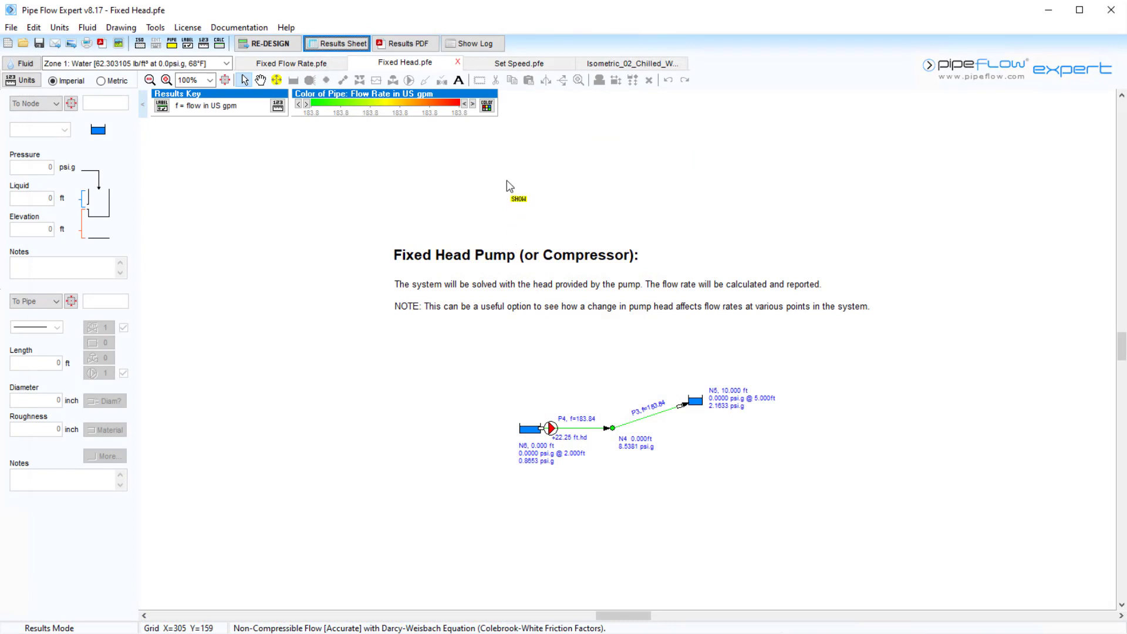
# In Set Speed.pfe, add a 337.69 US gpm, 15.771 ft, 67.24%, 2.533 NPSHr curve point to P1's pump and graph it.
pyautogui.click(512, 64)
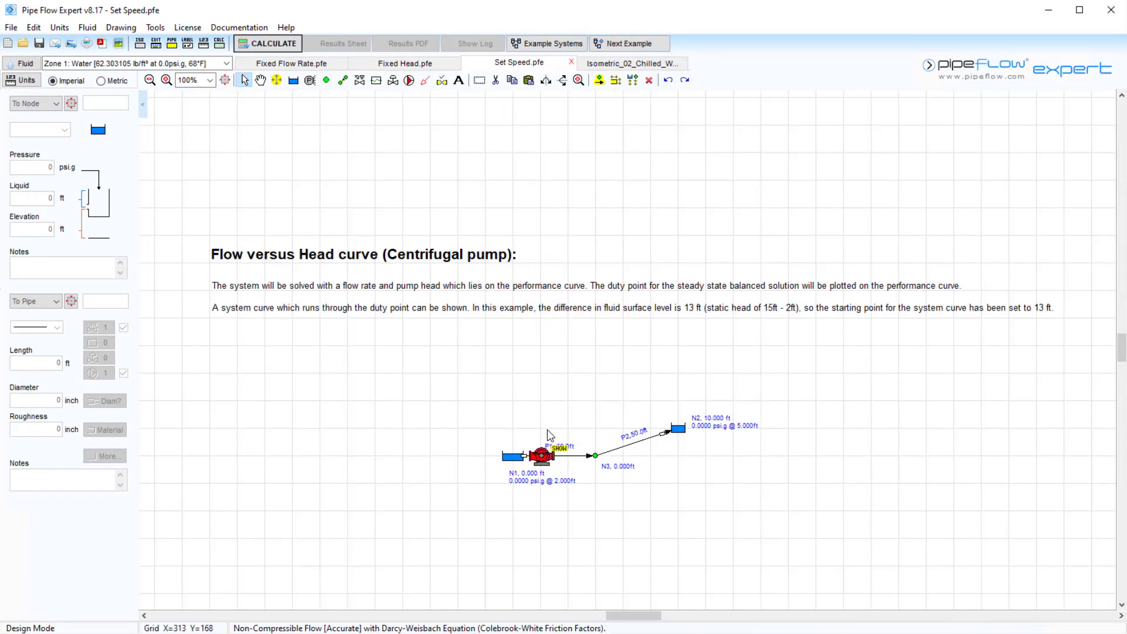
pyautogui.click(541, 456)
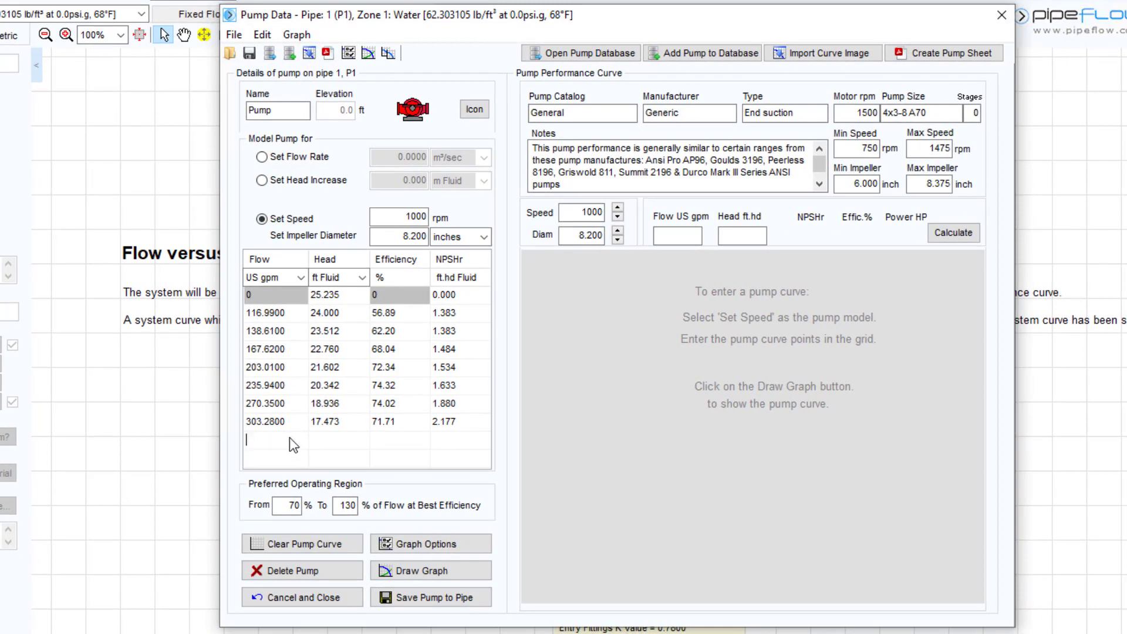
pyautogui.write('337.69')
pyautogui.click(335, 448)
pyautogui.write('15.771')
pyautogui.click(394, 446)
pyautogui.write('67.24')
pyautogui.click(453, 435)
pyautogui.write('2.533')
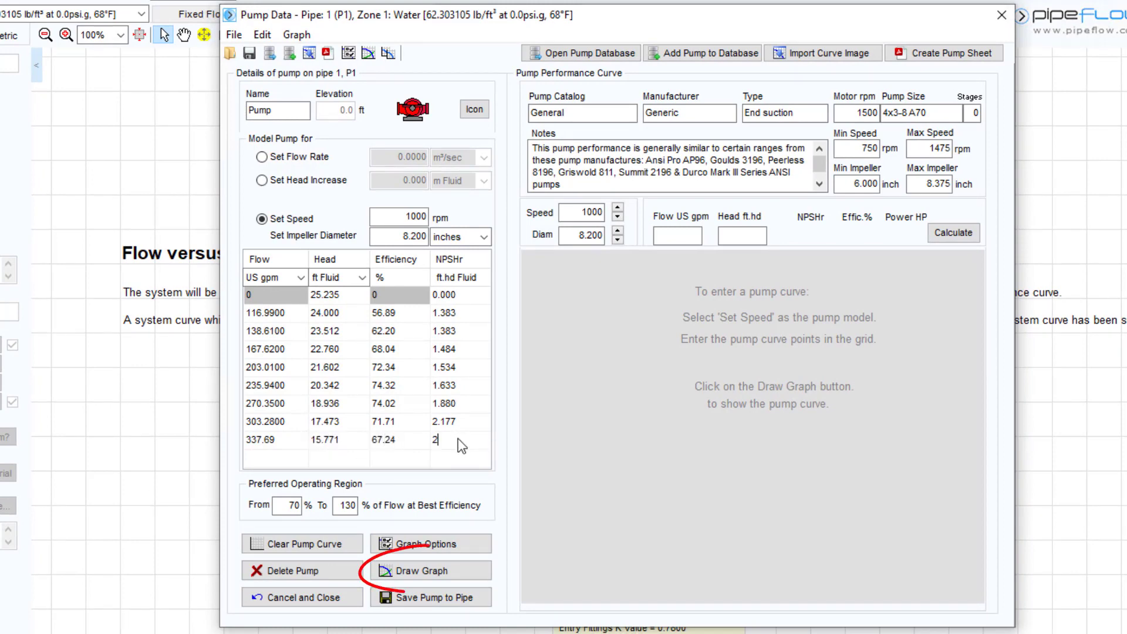
pyautogui.click(460, 577)
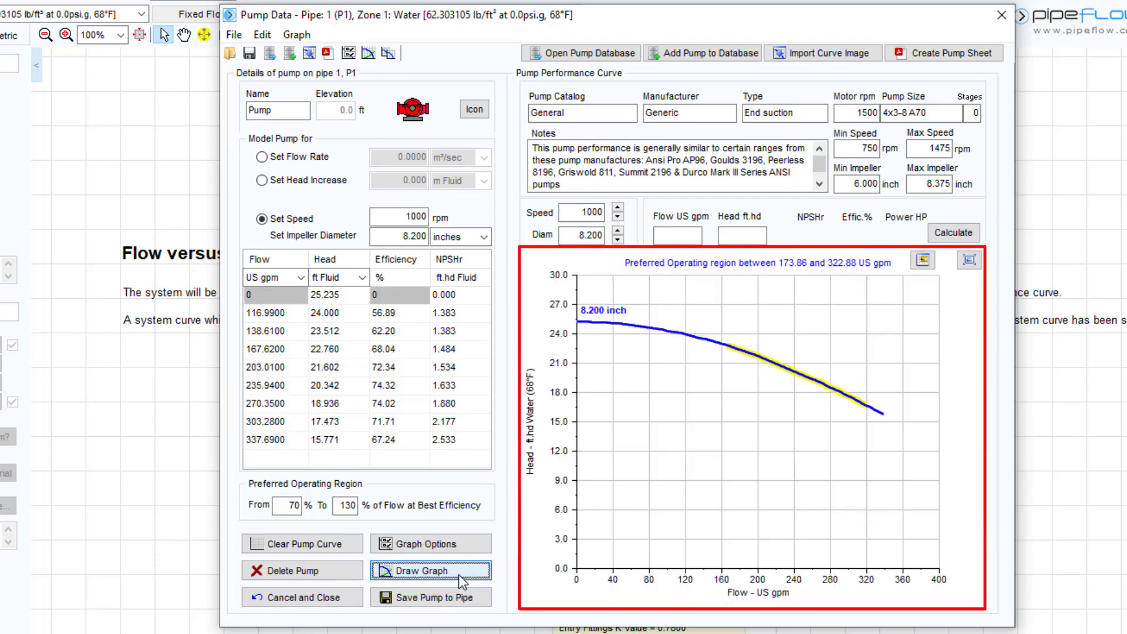
# Save the extended curve to P1 and solve: 183.88 US gpm at 22.25 ft.hd, 70.3% efficiency.
pyautogui.click(405, 599)
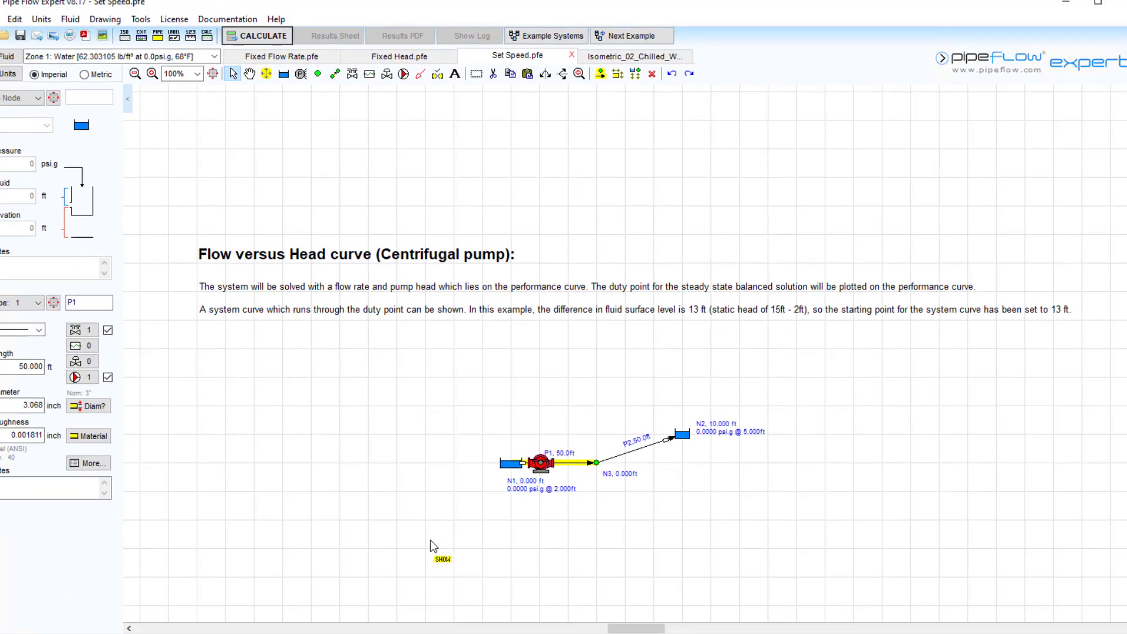
pyautogui.click(266, 43)
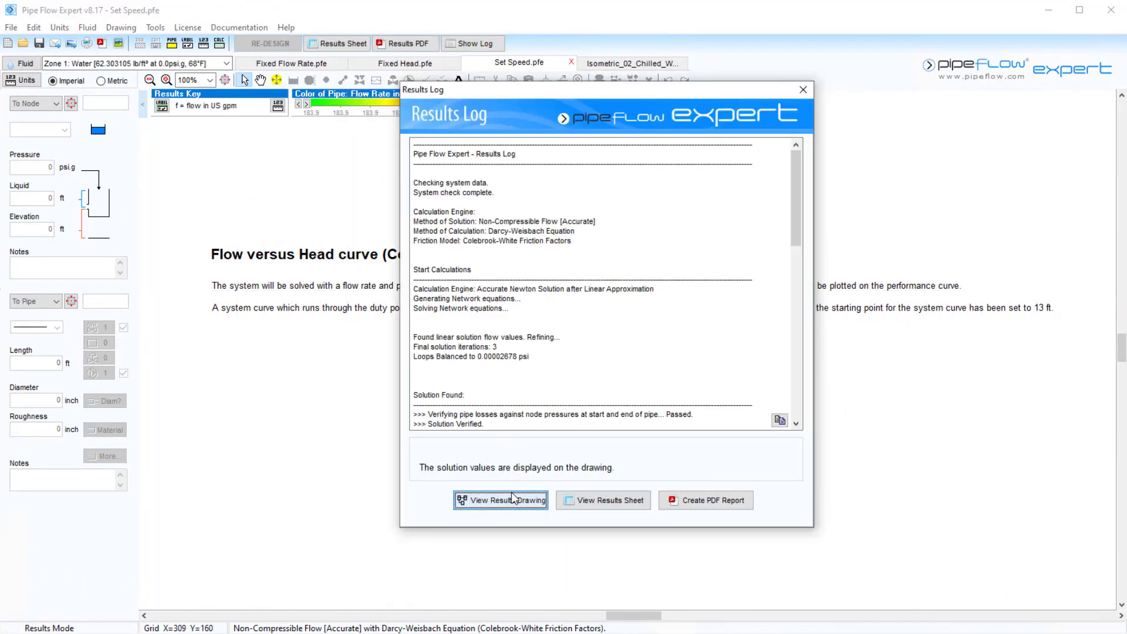
pyautogui.click(512, 500)
# On the solved pump's graph, add min/max impeller envelope curves and iso-efficiency lines every 5%.
pyautogui.doubleClick(535, 464)
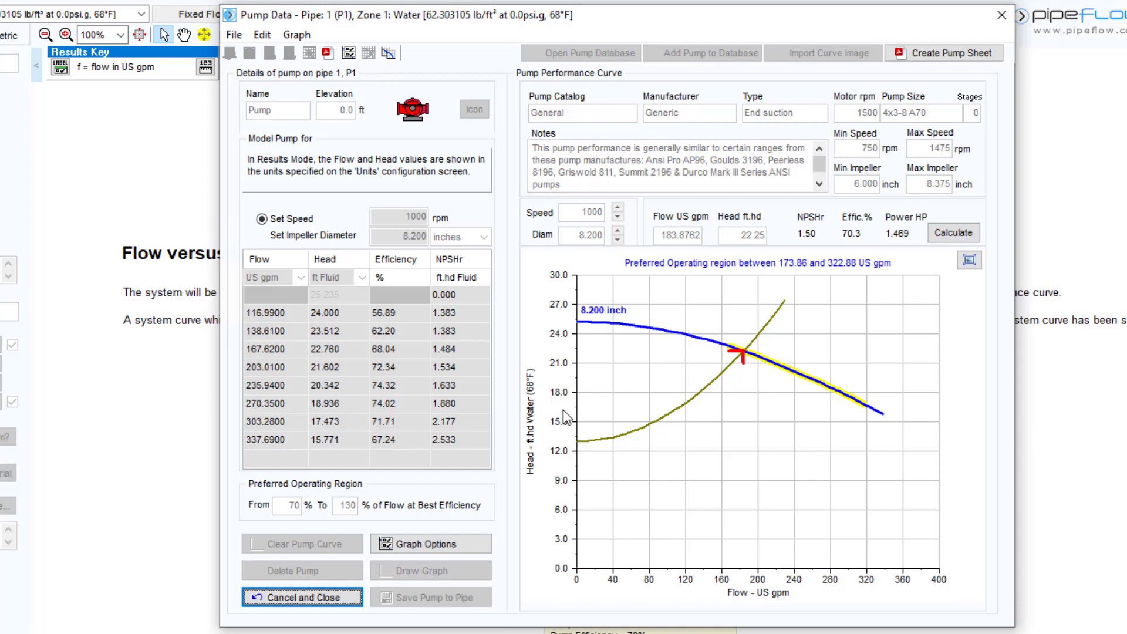
pyautogui.click(450, 546)
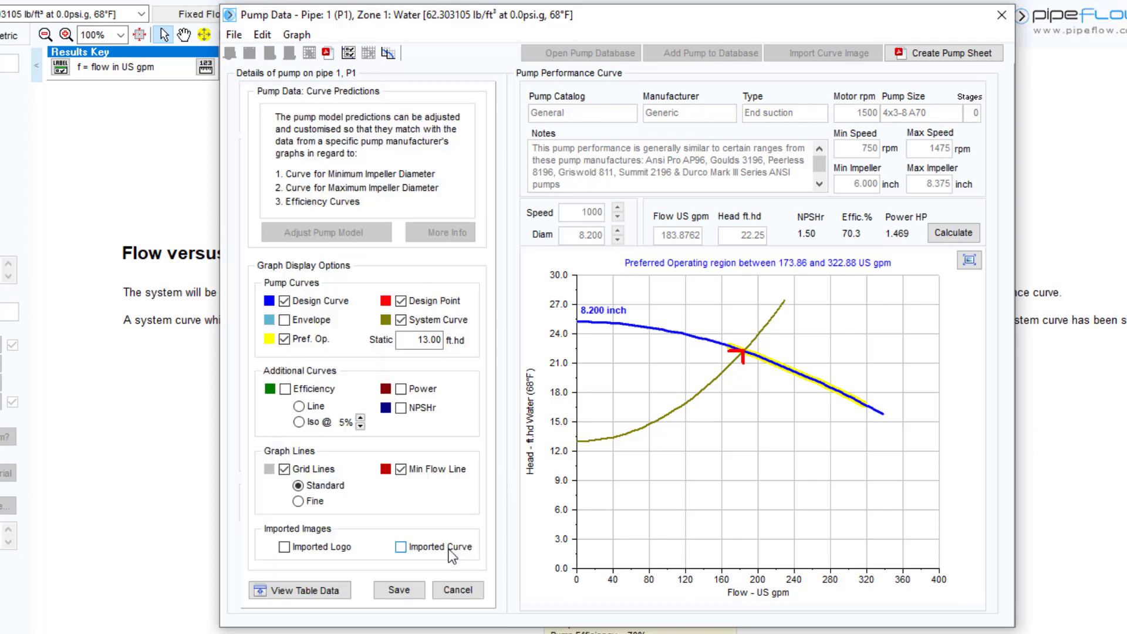
pyautogui.click(285, 320)
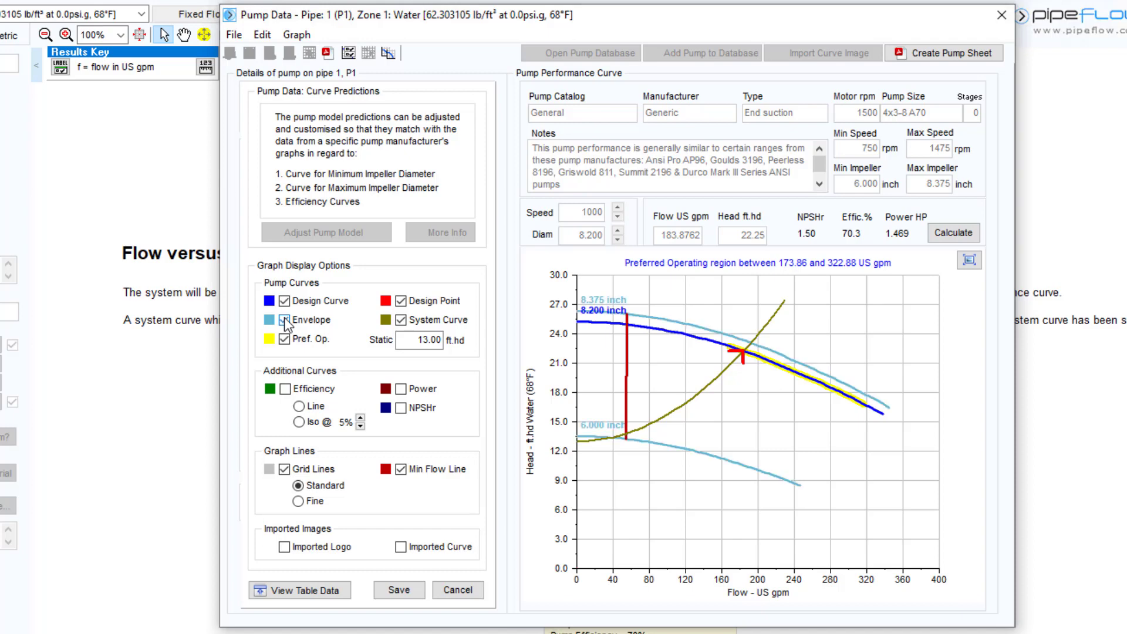
pyautogui.click(286, 390)
pyautogui.click(303, 425)
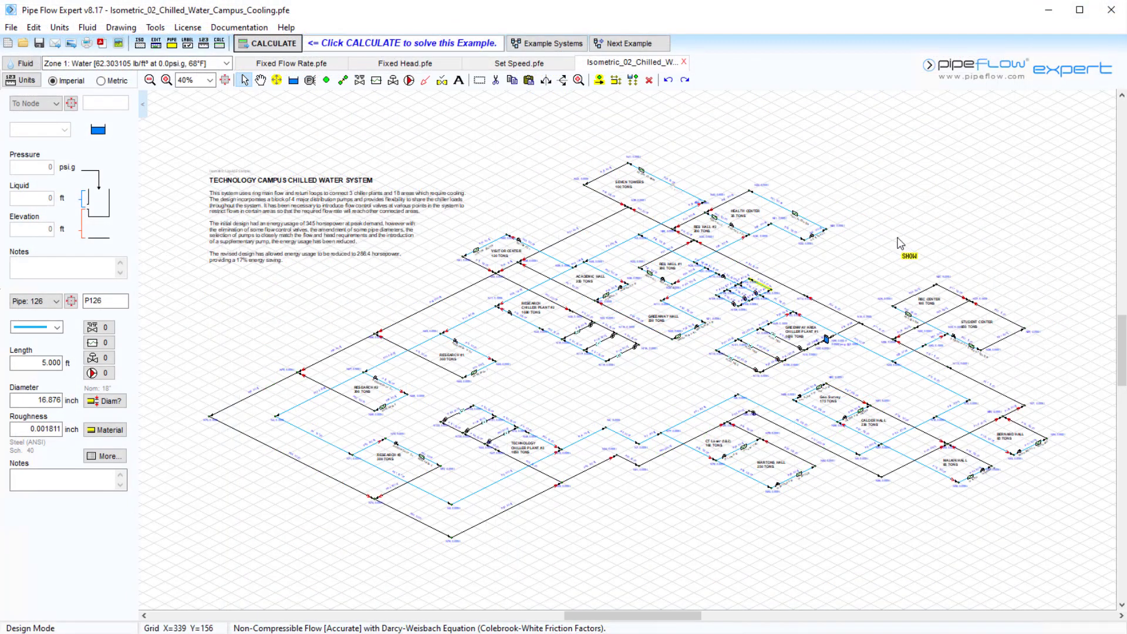
# Pan the campus network to pipe P126 and add a pump onto it.
pyautogui.scroll(5, 763, 370)
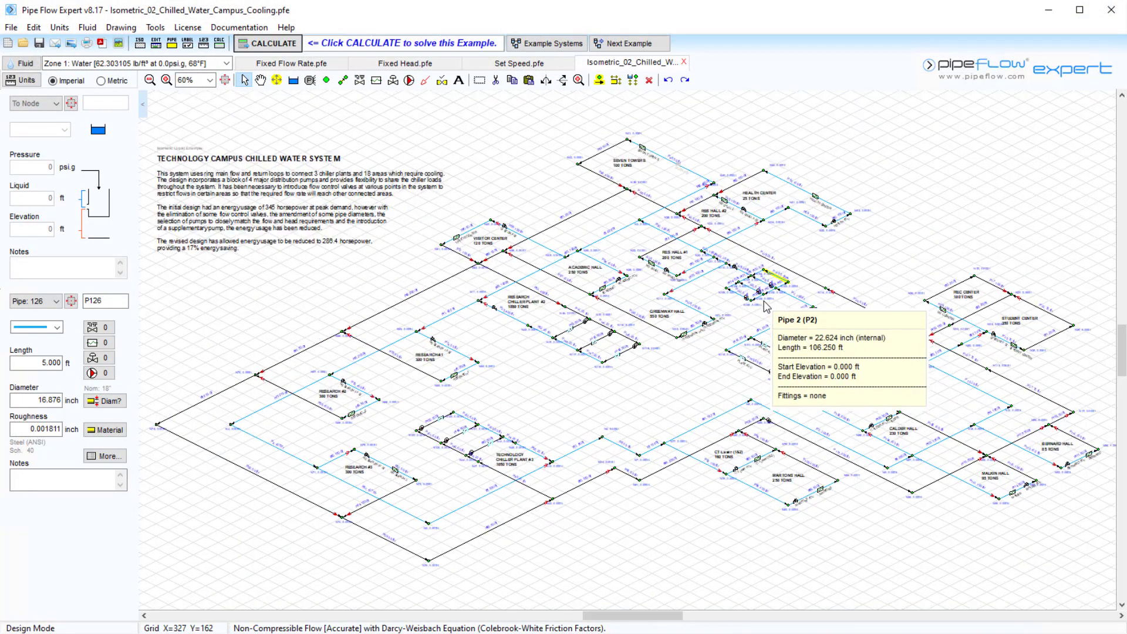
pyautogui.moveTo(778, 389)
pyautogui.mouseDown()
pyautogui.moveTo(730, 488)
pyautogui.moveTo(400, 568)
pyautogui.mouseUp()
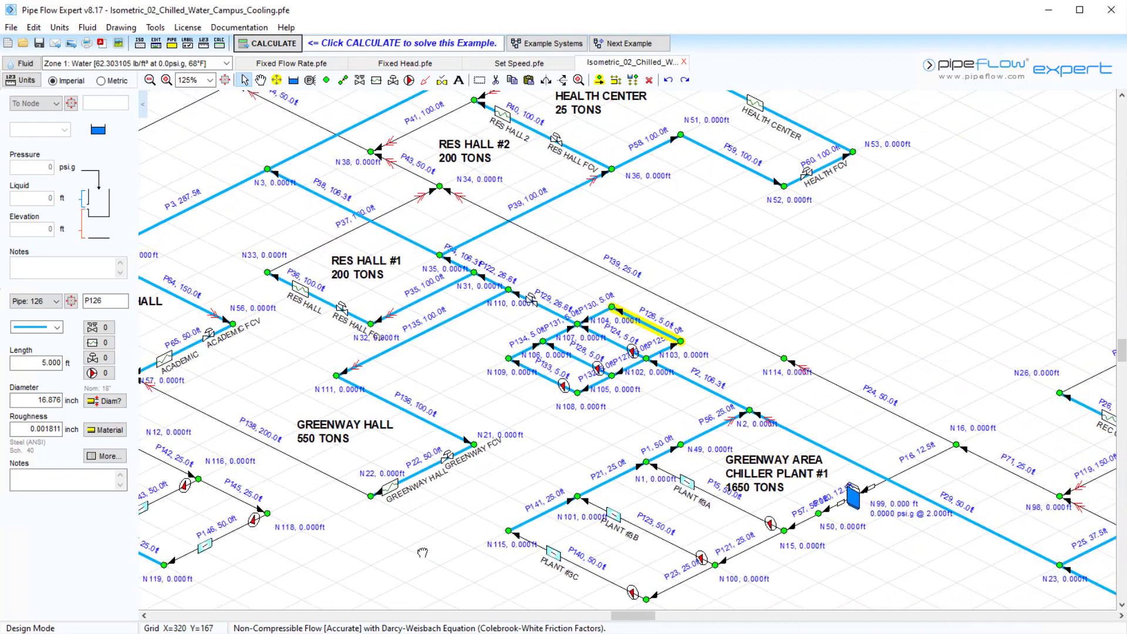
pyautogui.click(409, 80)
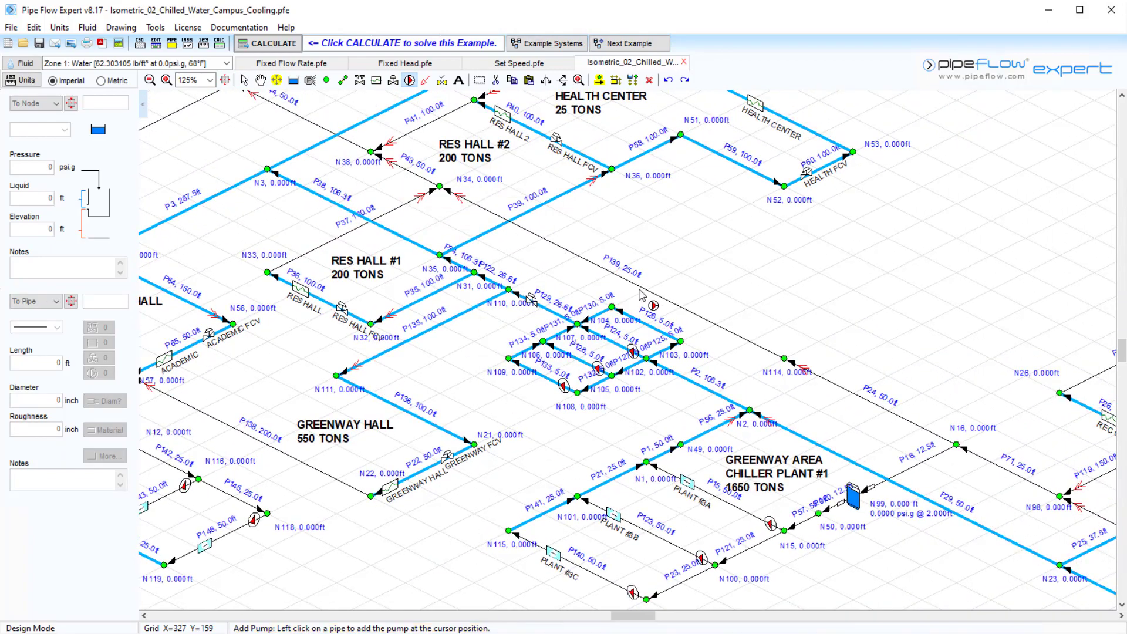
pyautogui.click(672, 346)
pyautogui.click(650, 375)
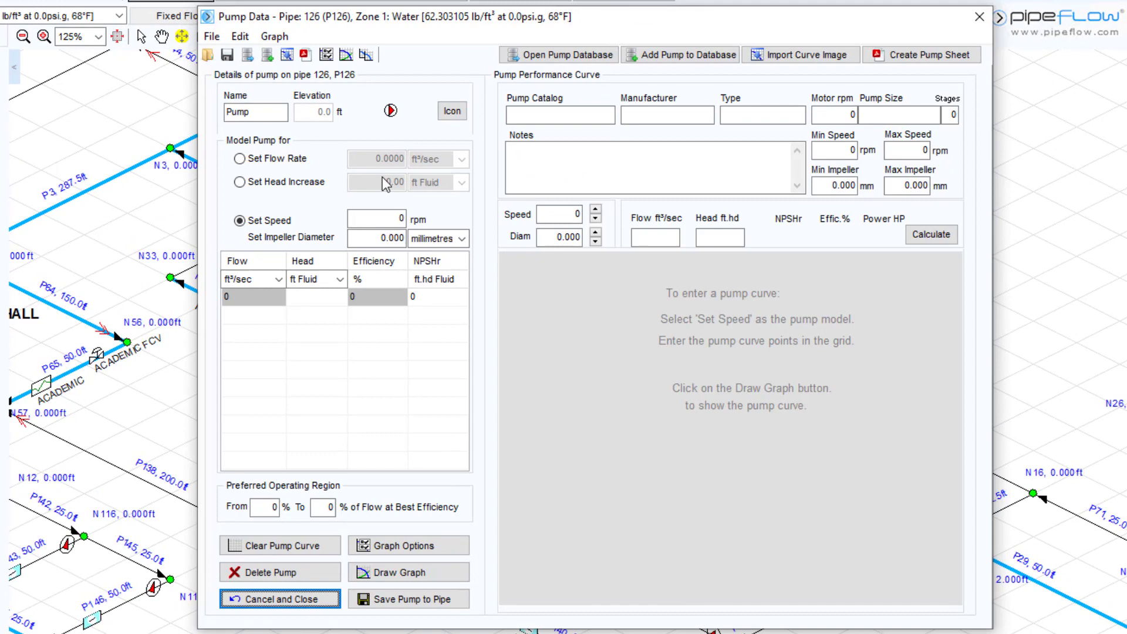
# Model the pump as a fixed 3.1 ft³/sec flow rate and save it to P126.
pyautogui.click(239, 160)
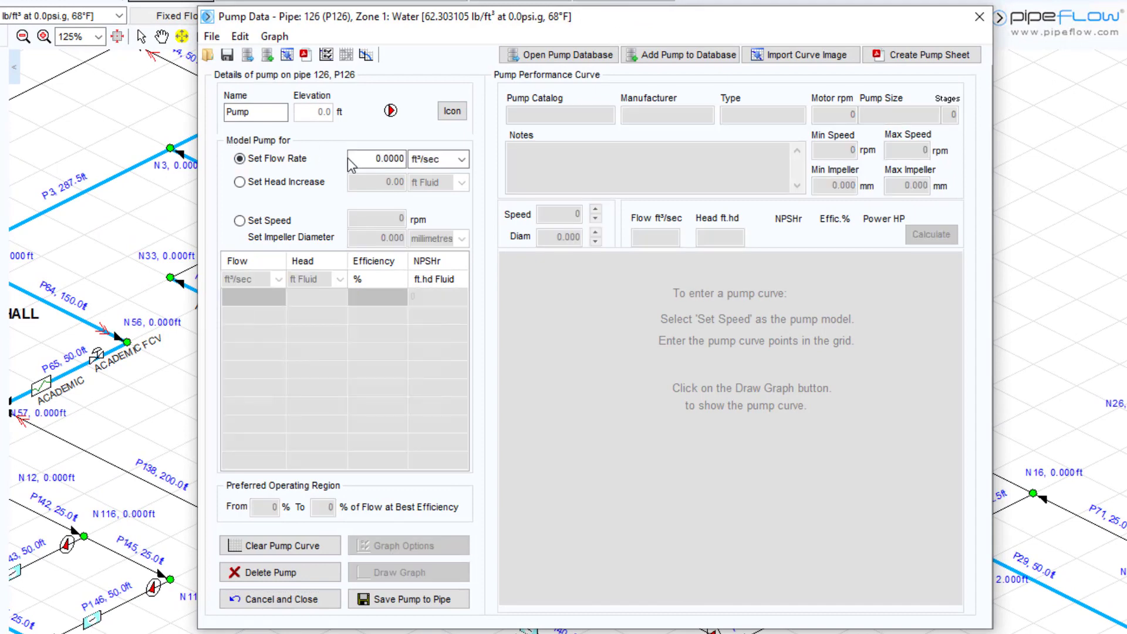
pyautogui.write('3.1')
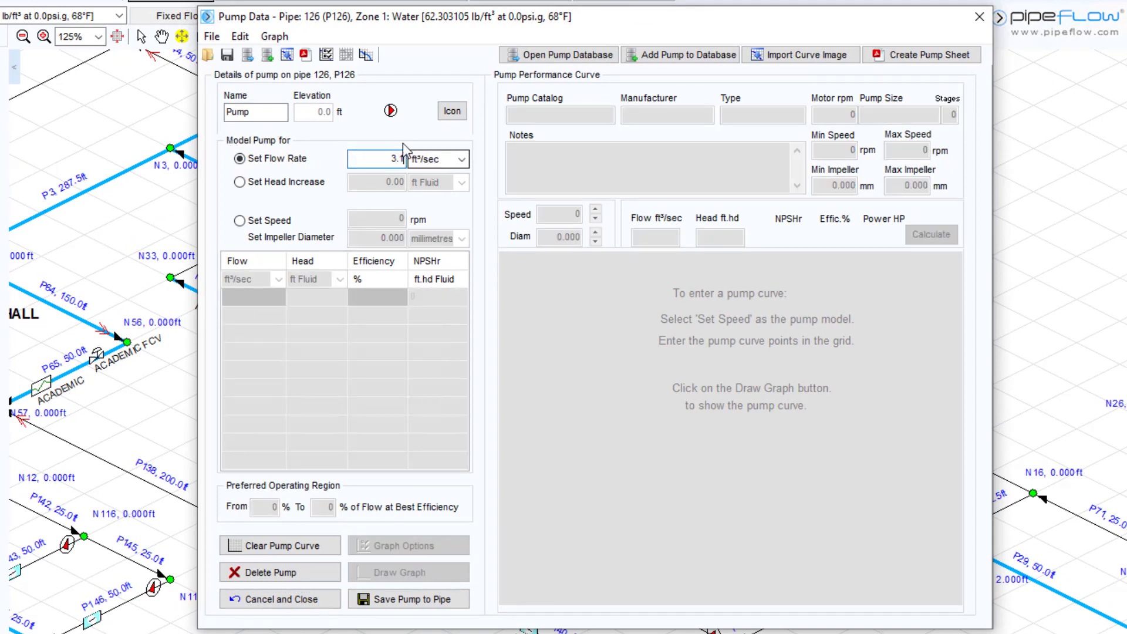
pyautogui.click(439, 599)
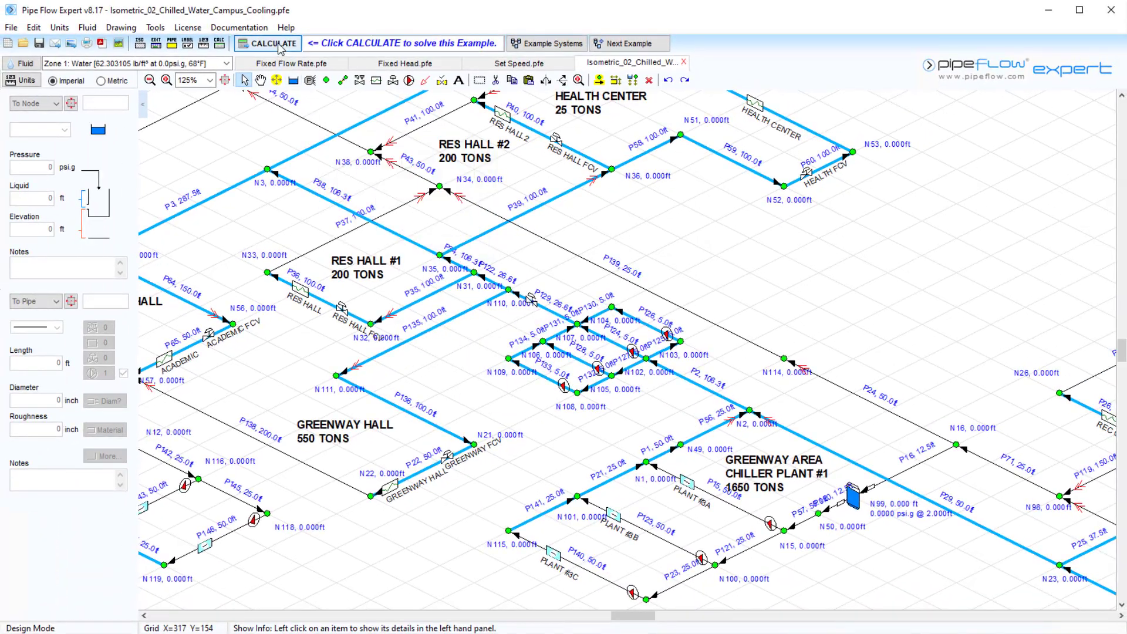
# Solve the network, showing 18.038 ft.hd on P126's pump, then reopen that pump's data.
pyautogui.click(280, 47)
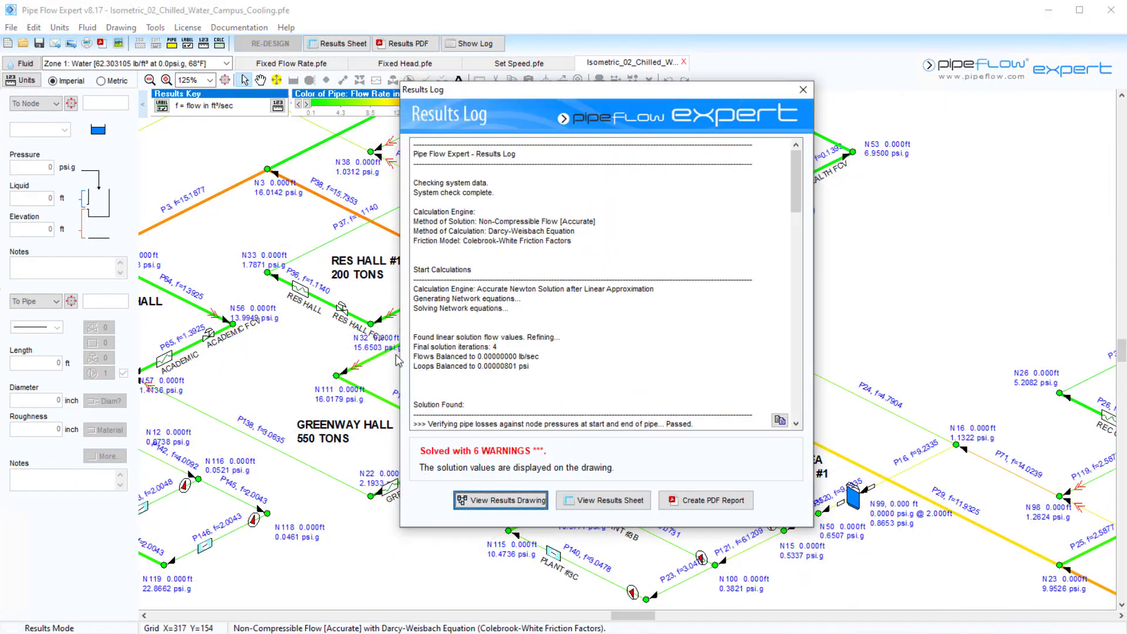
pyautogui.click(479, 500)
pyautogui.moveTo(667, 336)
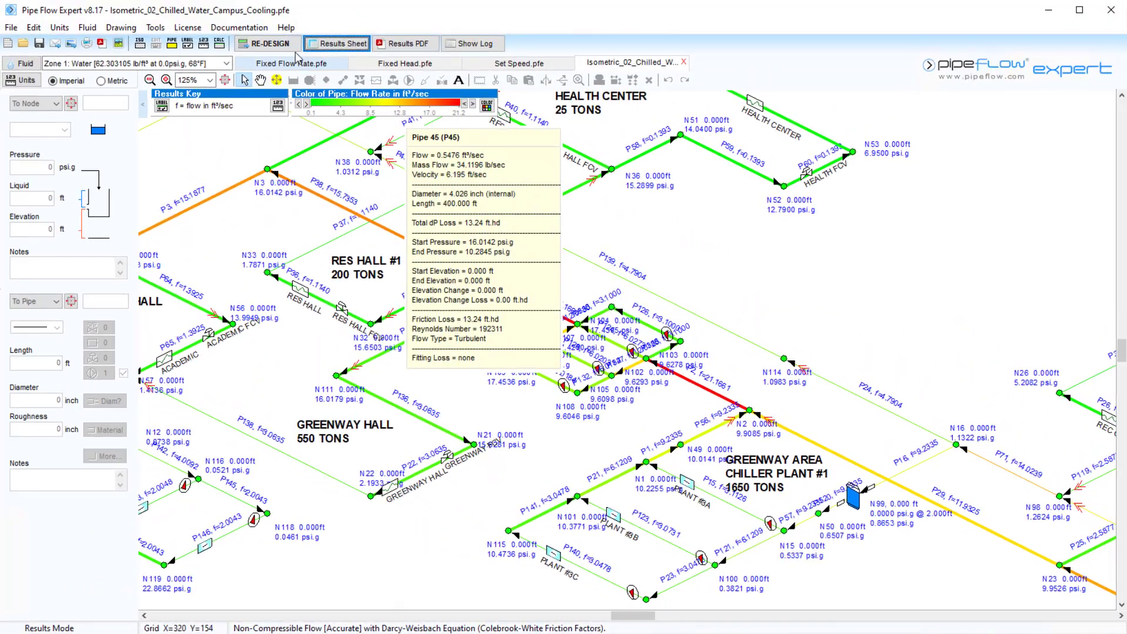
pyautogui.click(267, 43)
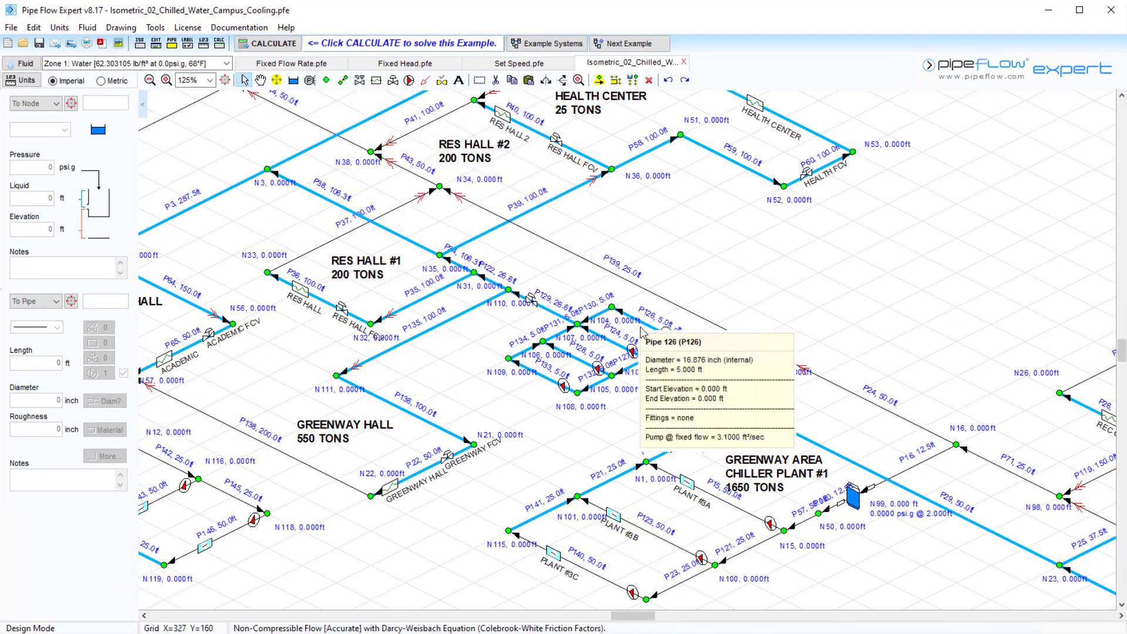
pyautogui.doubleClick(666, 332)
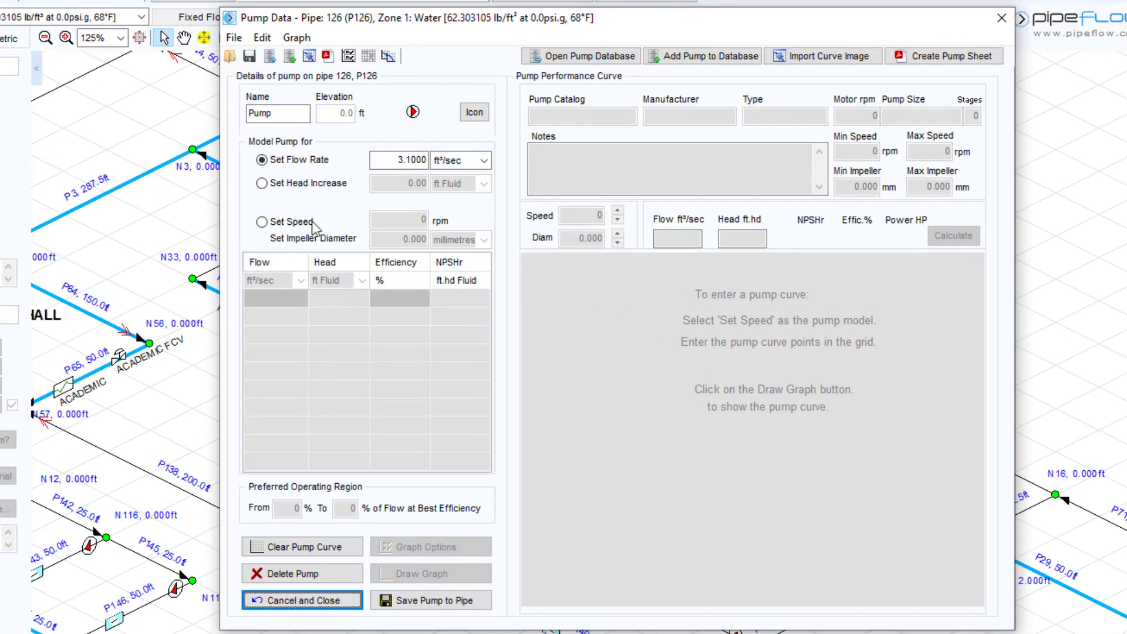
# Switch the pump to speed-and-curve mode and search the pump library for flow 3, head 18.
pyautogui.click(260, 223)
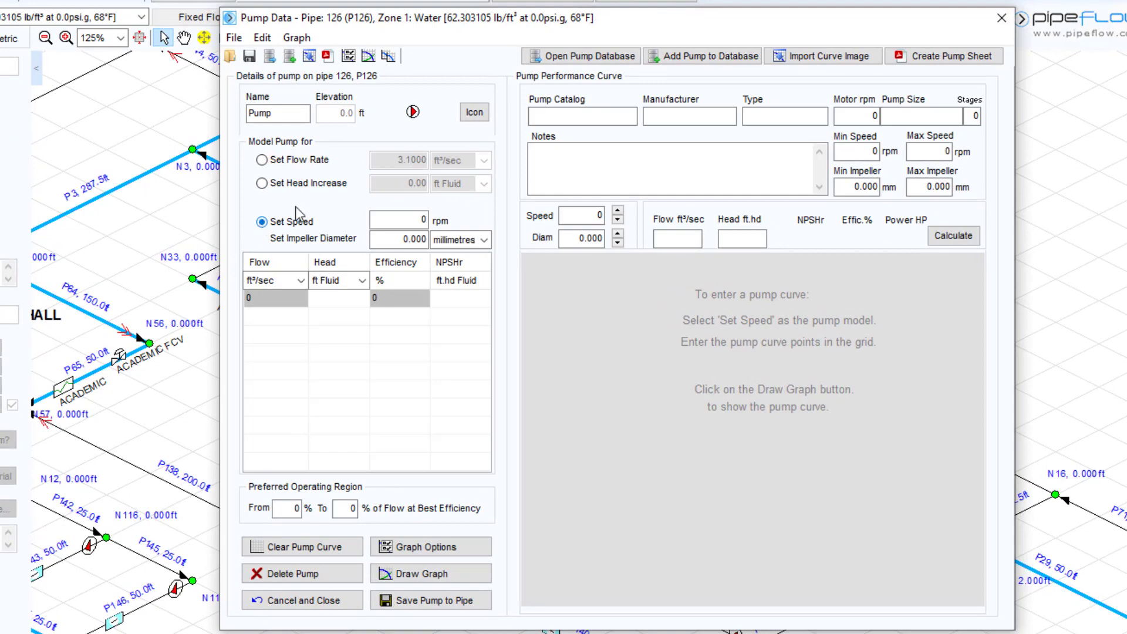
pyautogui.click(586, 57)
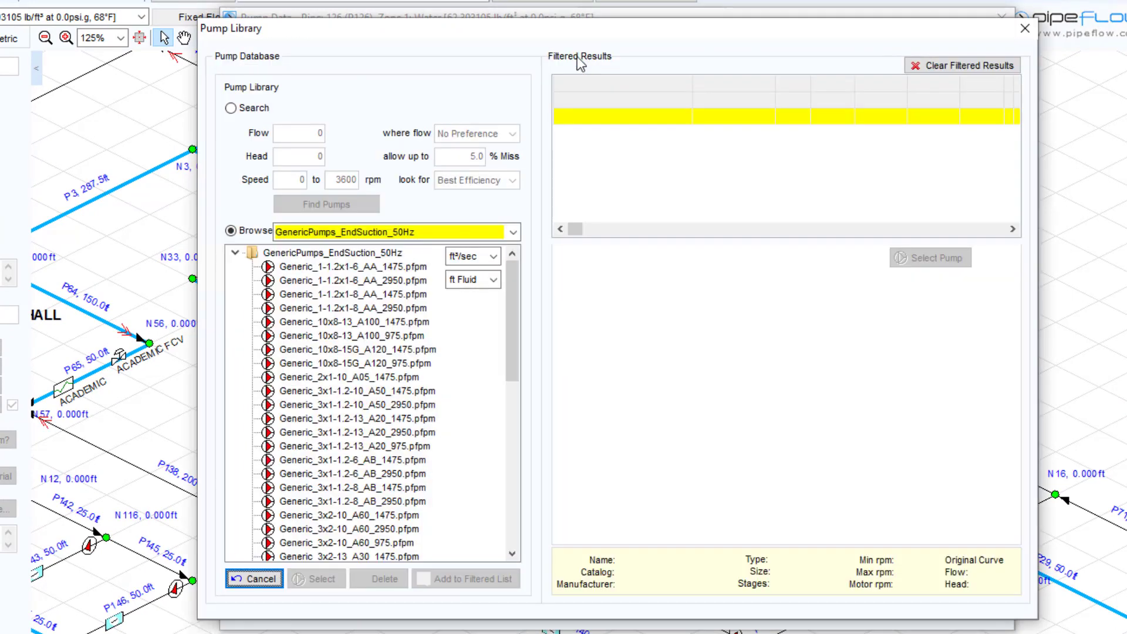
pyautogui.click(232, 108)
pyautogui.click(327, 135)
pyautogui.write('3.1')
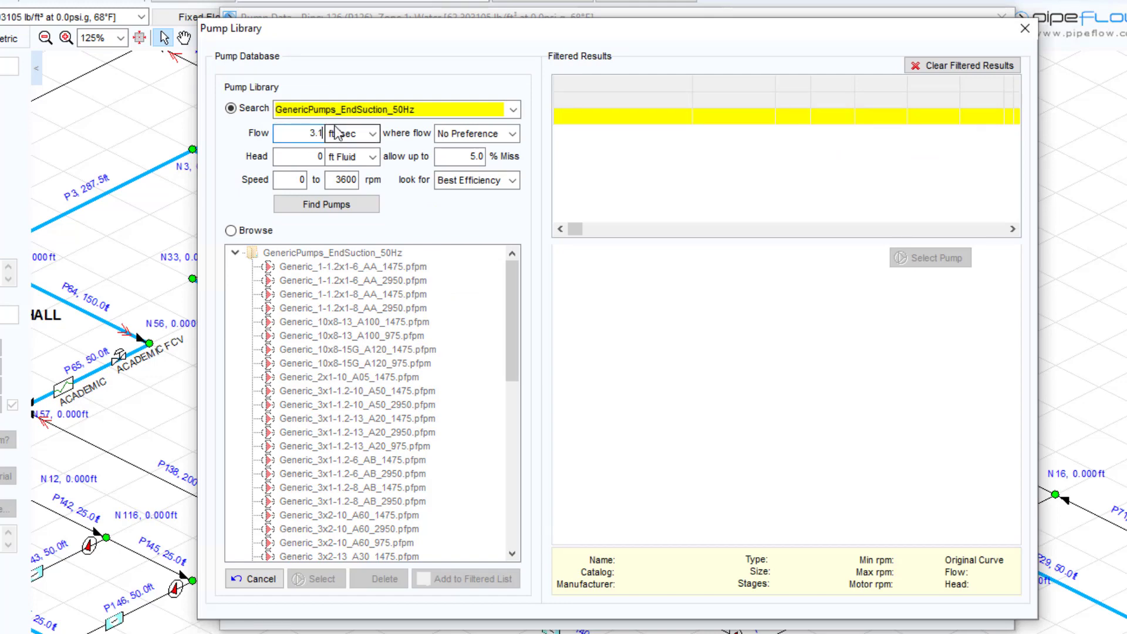
pyautogui.click(319, 156)
pyautogui.write('18')
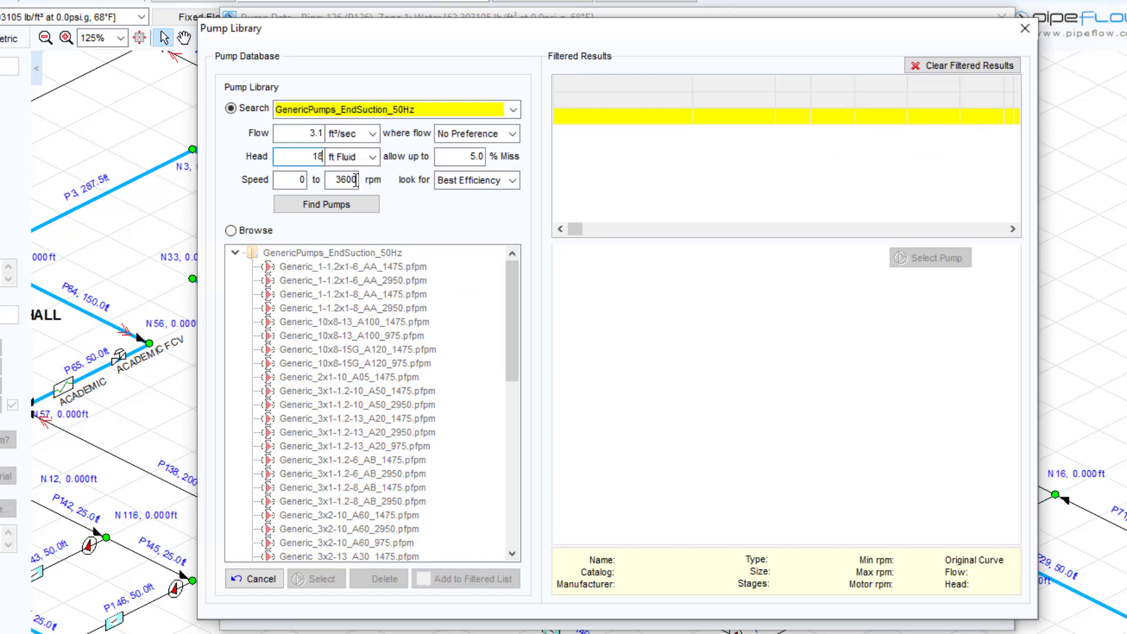
pyautogui.click(358, 209)
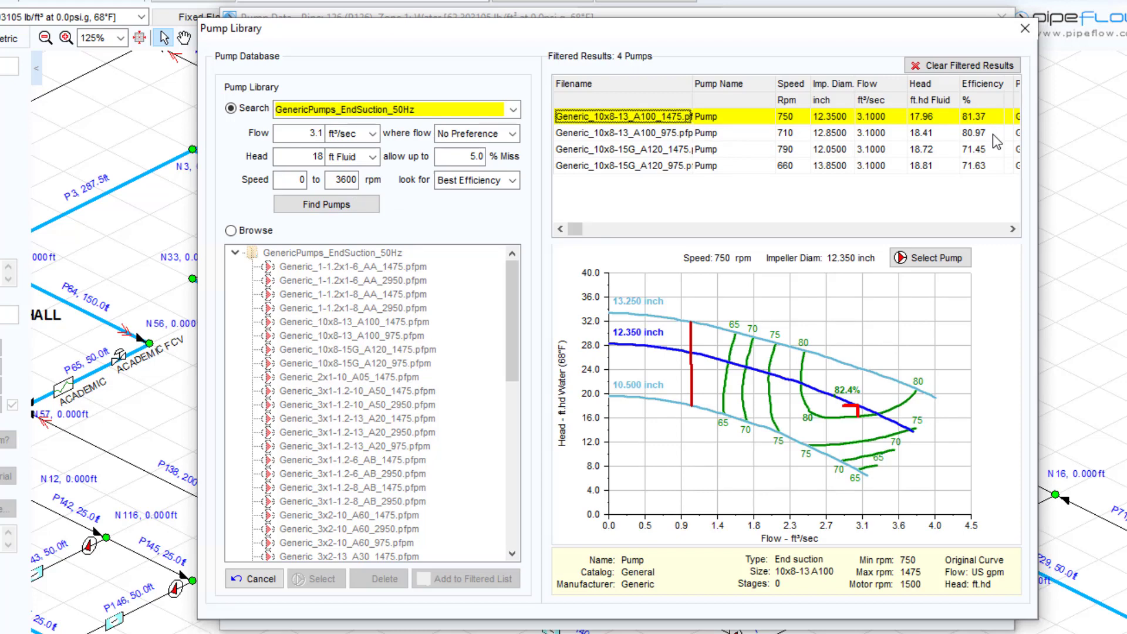
# Compare the matching pump curves and pick the 750 rpm Generic 10x8-13 A100.
pyautogui.click(995, 134)
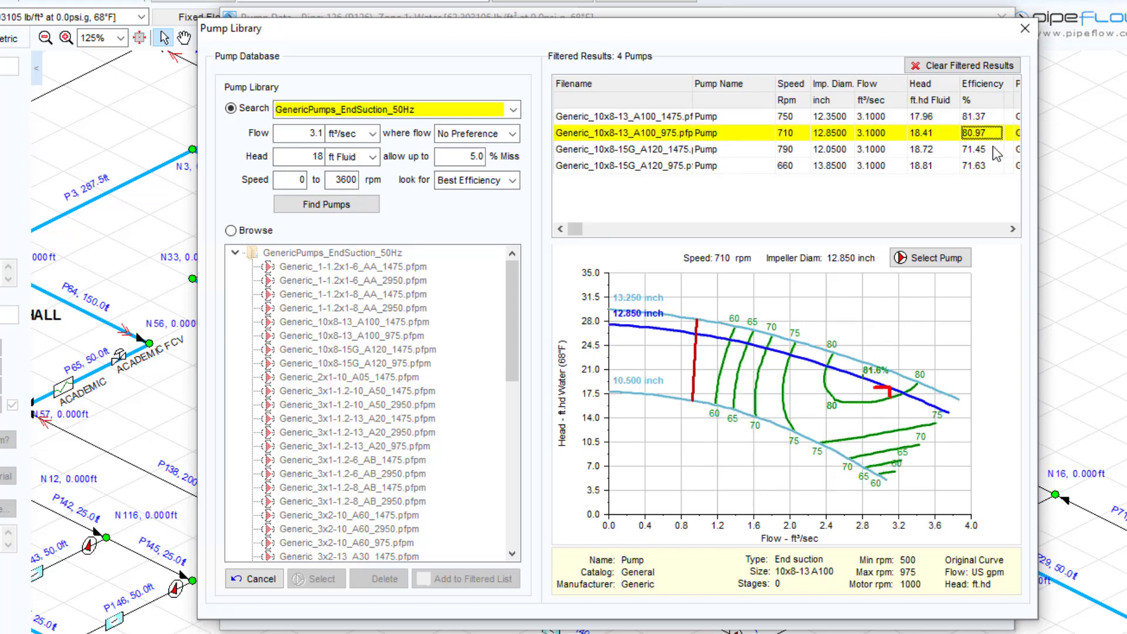
pyautogui.click(997, 152)
pyautogui.click(997, 170)
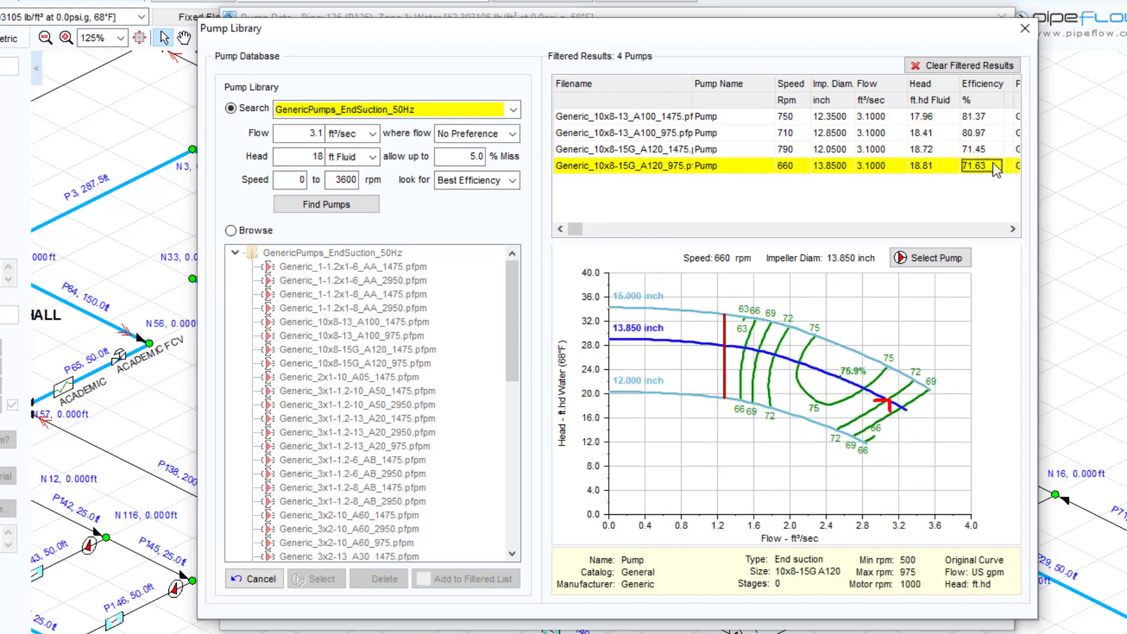
pyautogui.doubleClick(998, 117)
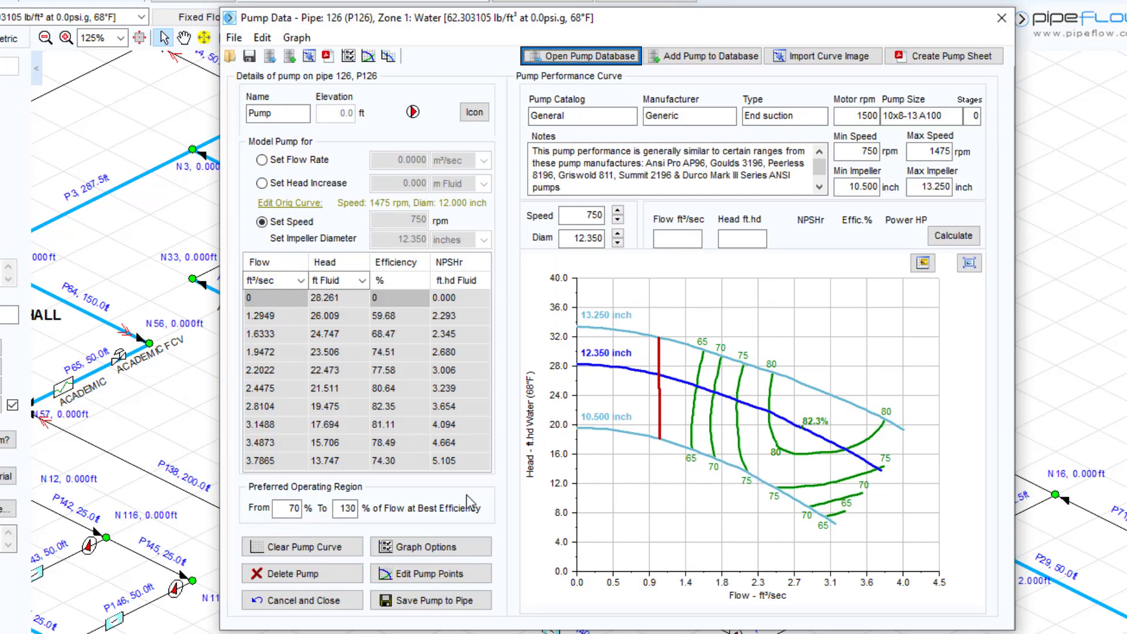
# Save the library pump to P126 and recalculate, giving 18.005 ft.hd at 81% efficiency.
pyautogui.click(430, 601)
pyautogui.click(294, 45)
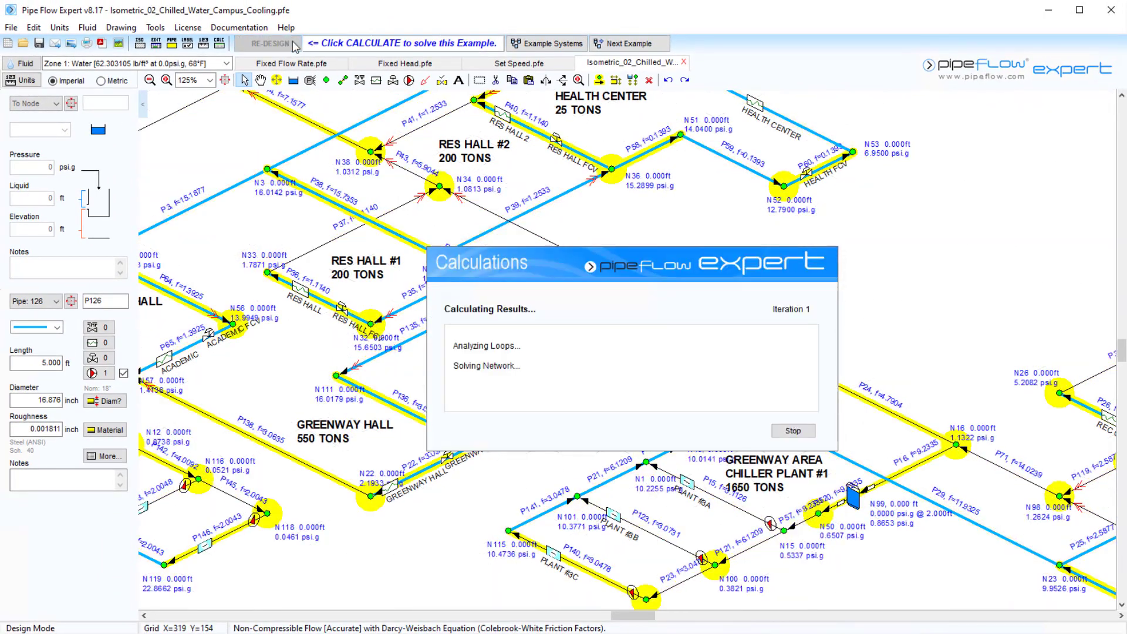
pyautogui.click(528, 499)
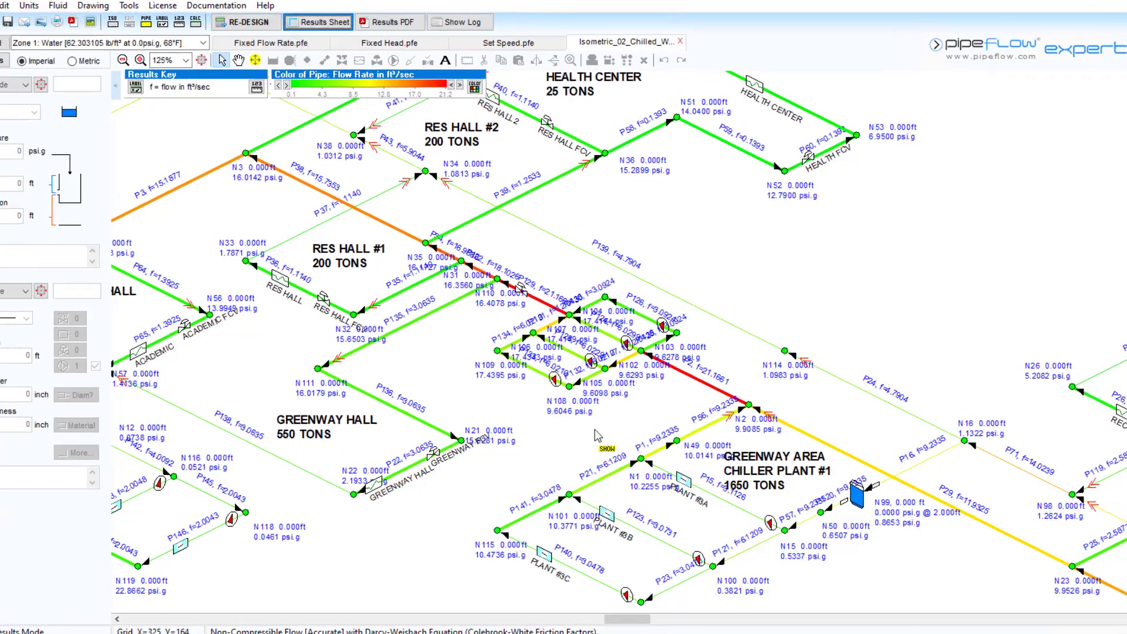
pyautogui.moveTo(671, 336)
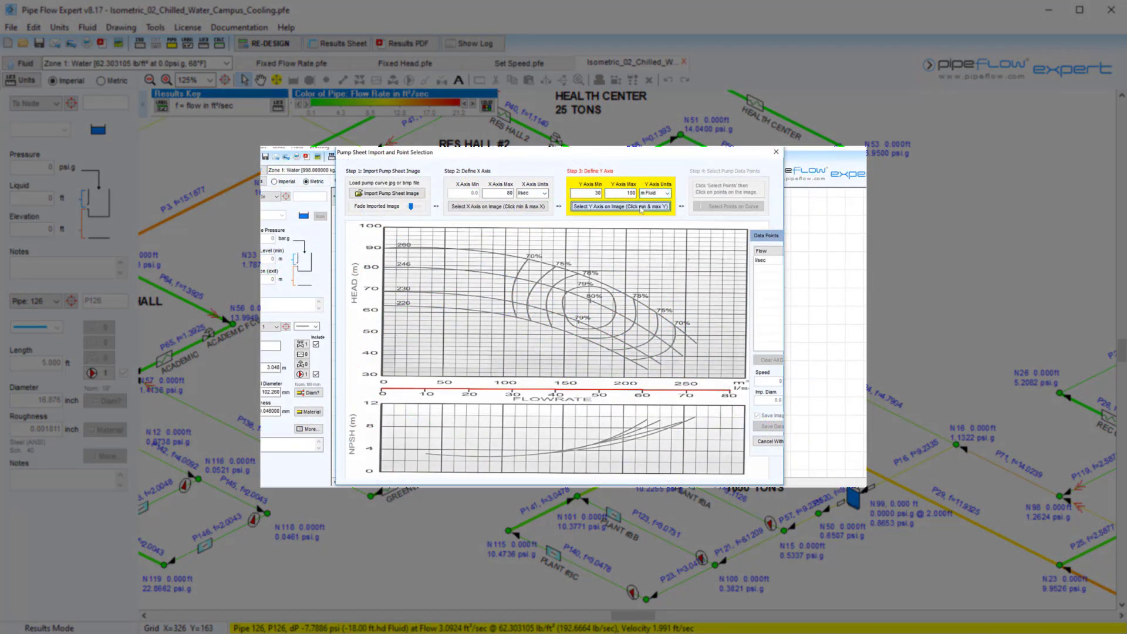
pyautogui.click(709, 206)
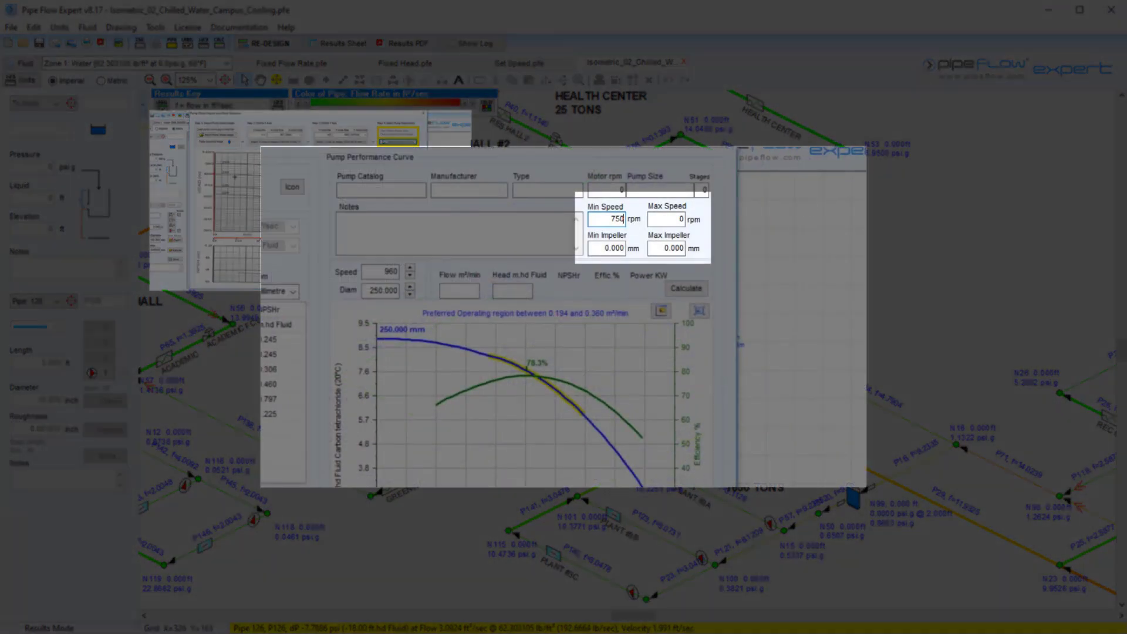
pyautogui.press('Tab')
pyautogui.write('1250')
pyautogui.press('Tab')
pyautogui.write('175')
pyautogui.press('Tab')
pyautogui.write('250')
pyautogui.click(472, 457)
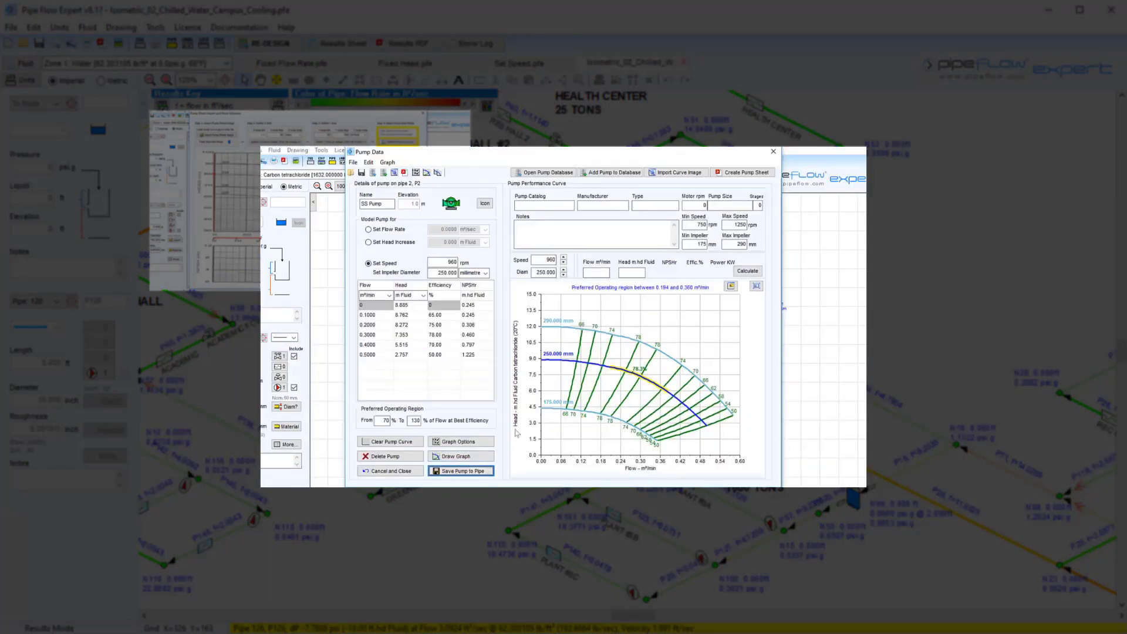
pyautogui.click(564, 171)
pyautogui.click(564, 171)
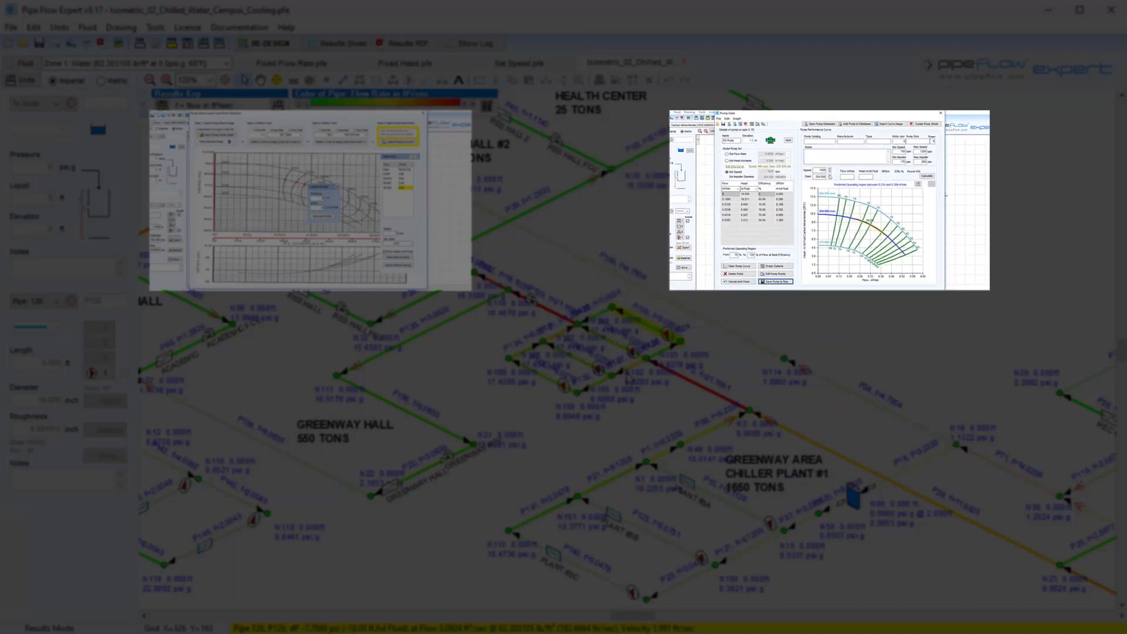